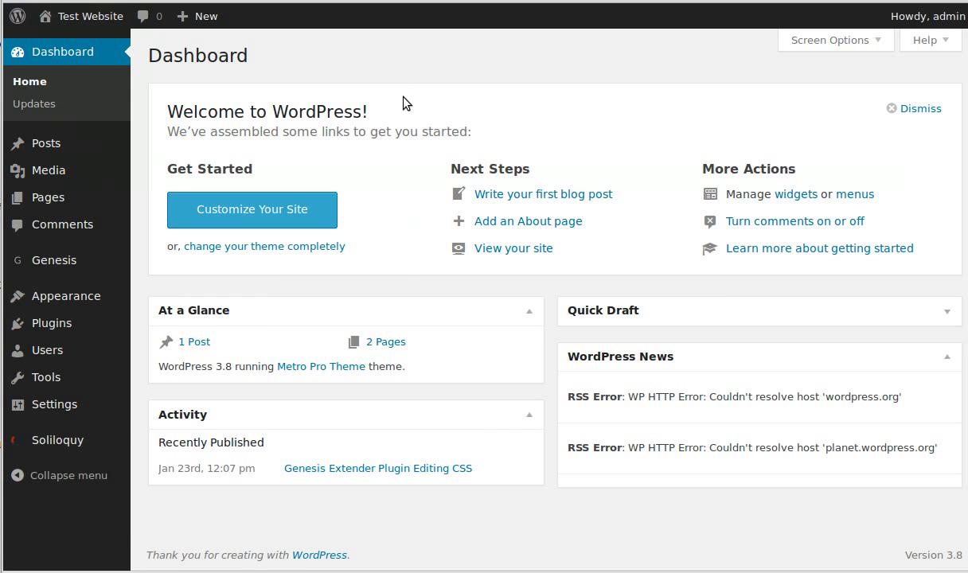
Activate the Front-end CSS Builder in the Genesis Extender custom options and save the changes
{"action": "mouse_move", "coordinate": [62, 266]}
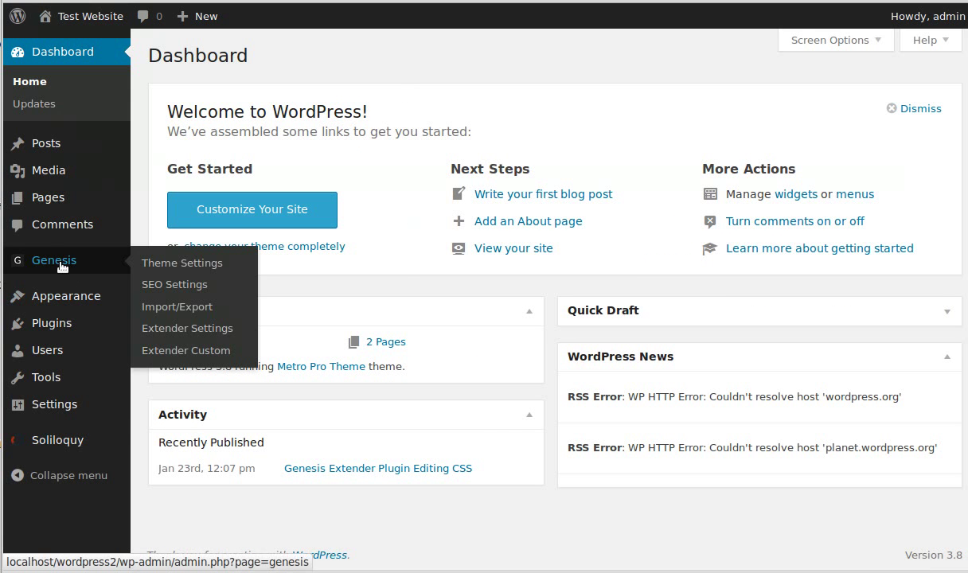
{"action": "left_click", "coordinate": [176, 358]}
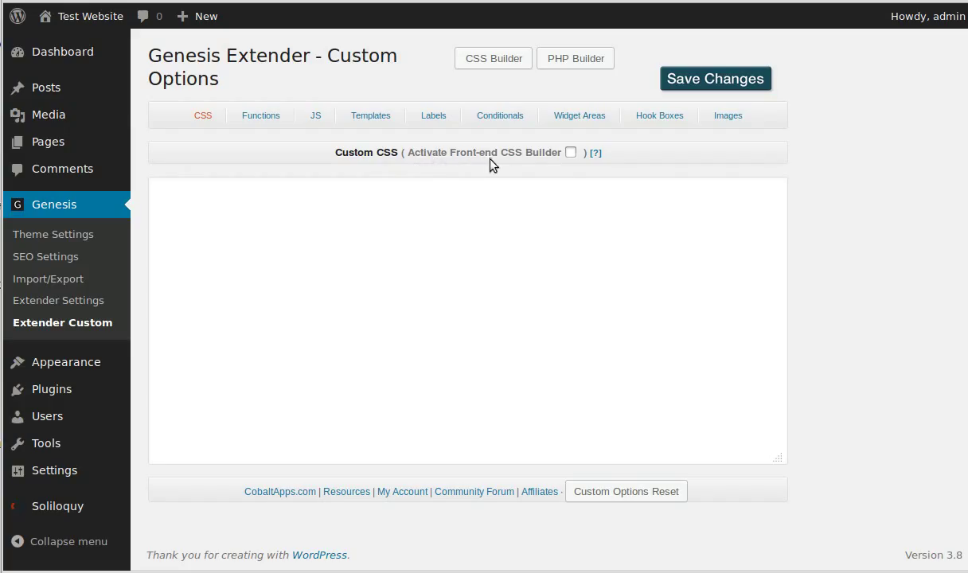
{"action": "left_click", "coordinate": [570, 152]}
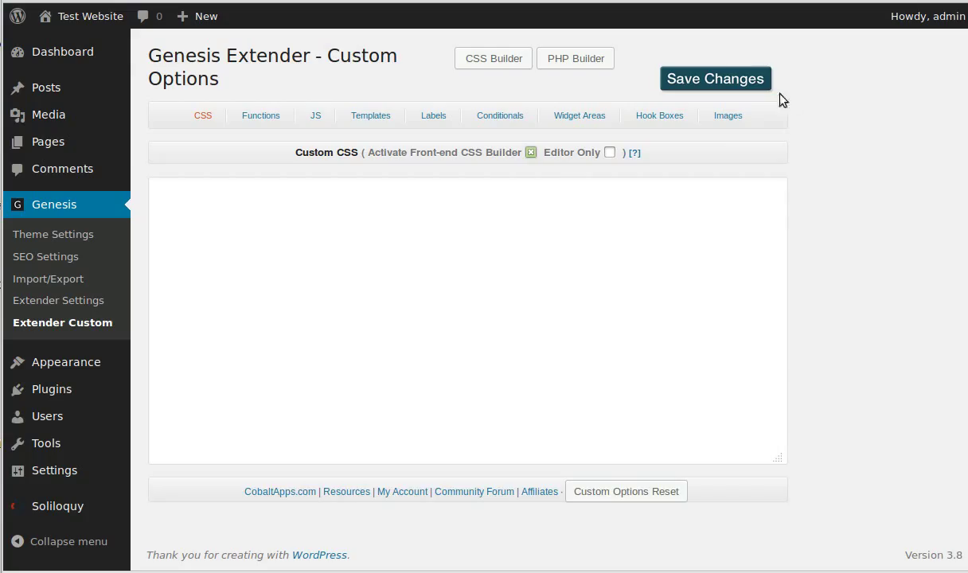
{"action": "left_click", "coordinate": [753, 81]}
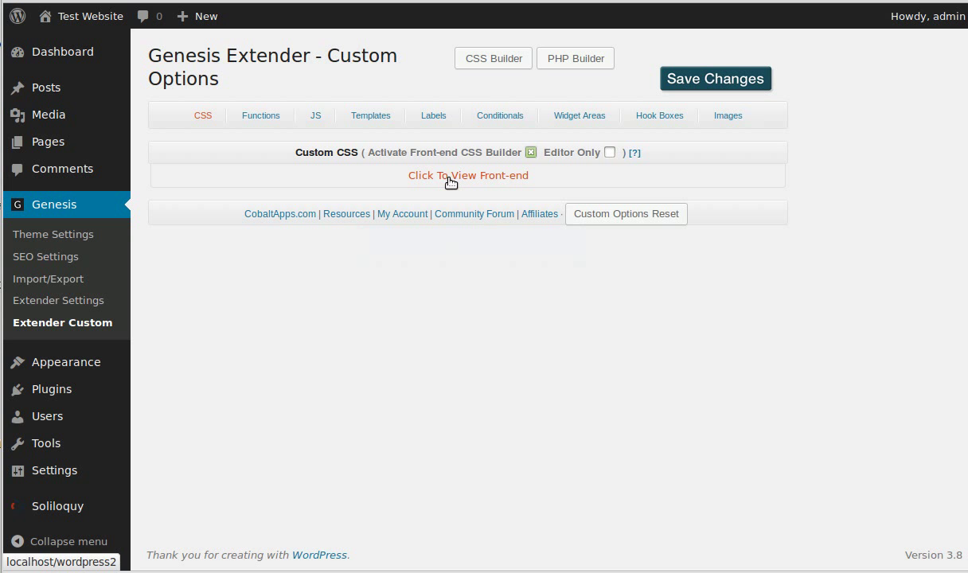
View the site's front end with the CSS Builder shown and its element selectors enabled
{"action": "left_click", "coordinate": [448, 177]}
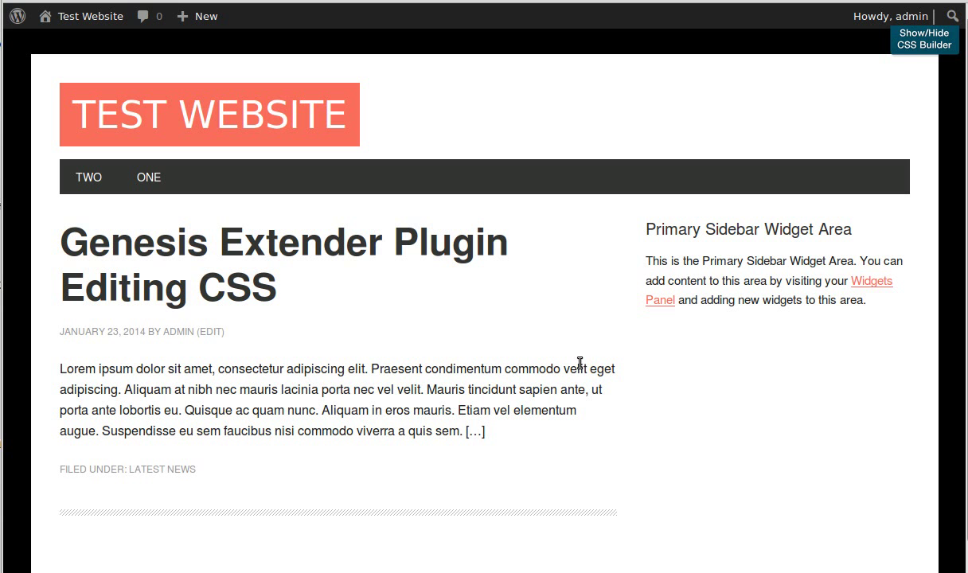
{"action": "left_click", "coordinate": [899, 51]}
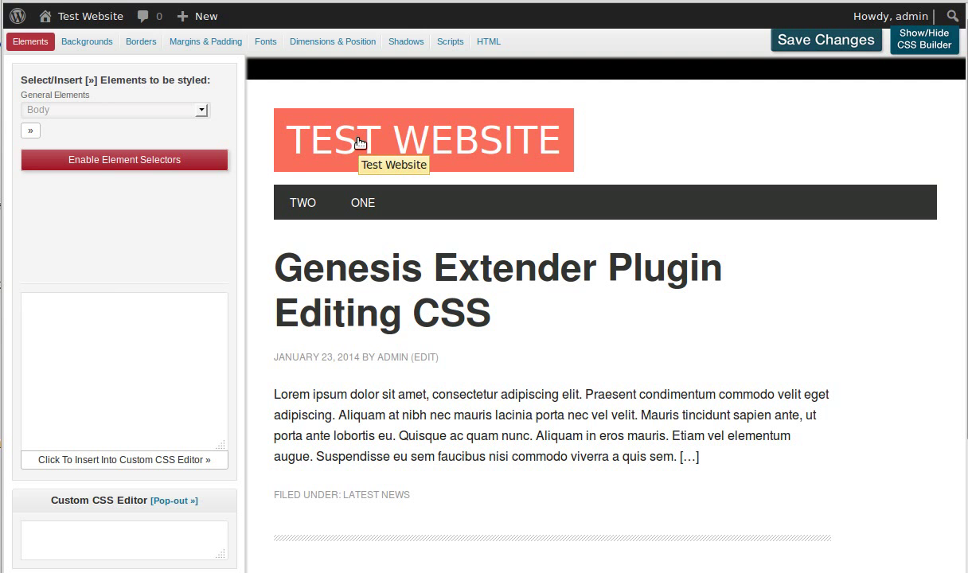
{"action": "left_click", "coordinate": [98, 164]}
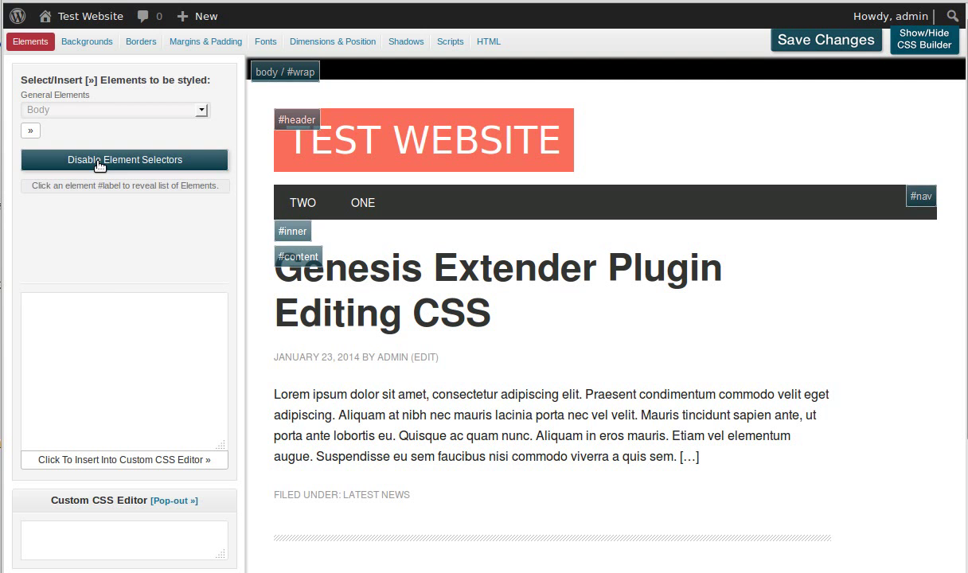
Insert the Site Title Link selector from the header elements into the CSS Builder's code box
{"action": "left_click", "coordinate": [297, 132]}
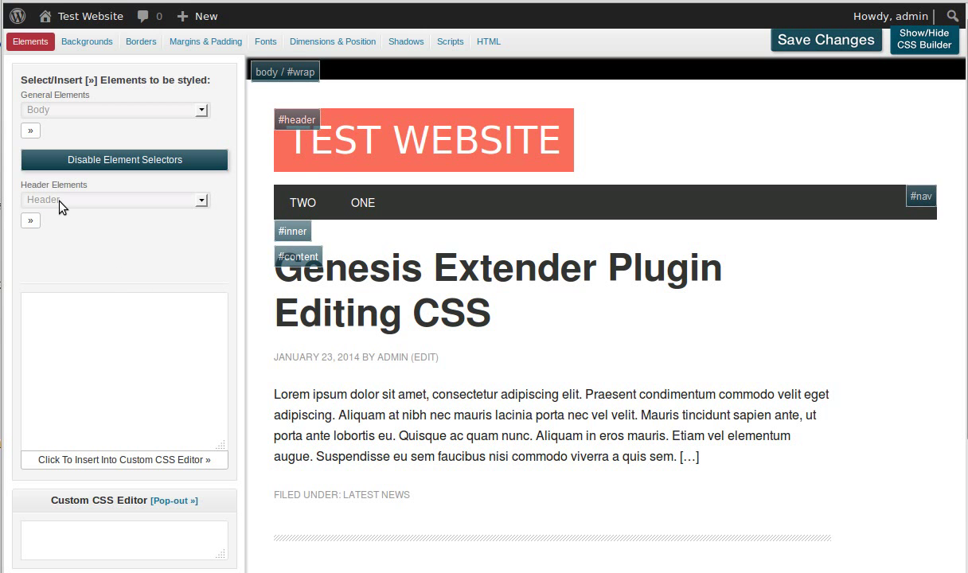
{"action": "left_click", "coordinate": [60, 201]}
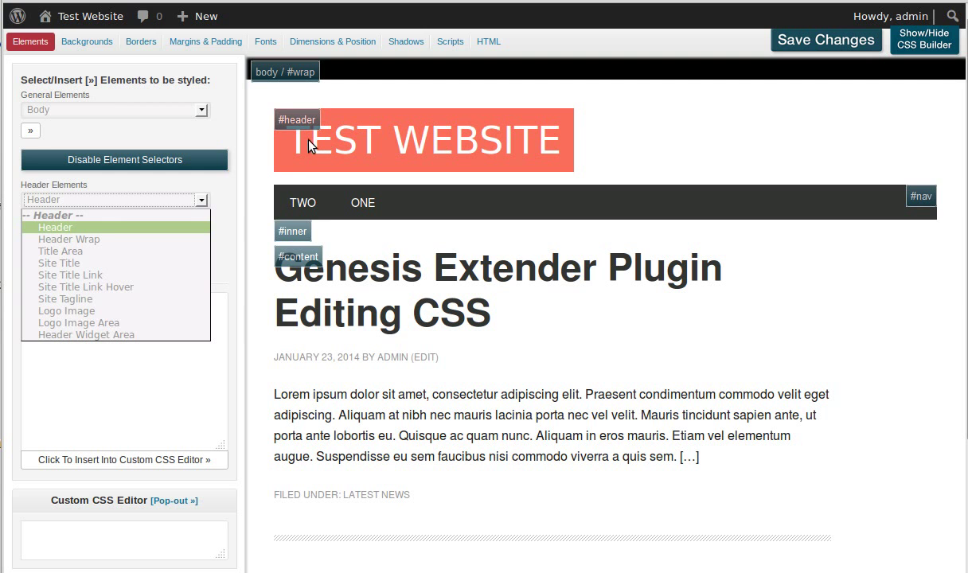
{"action": "left_click", "coordinate": [106, 276]}
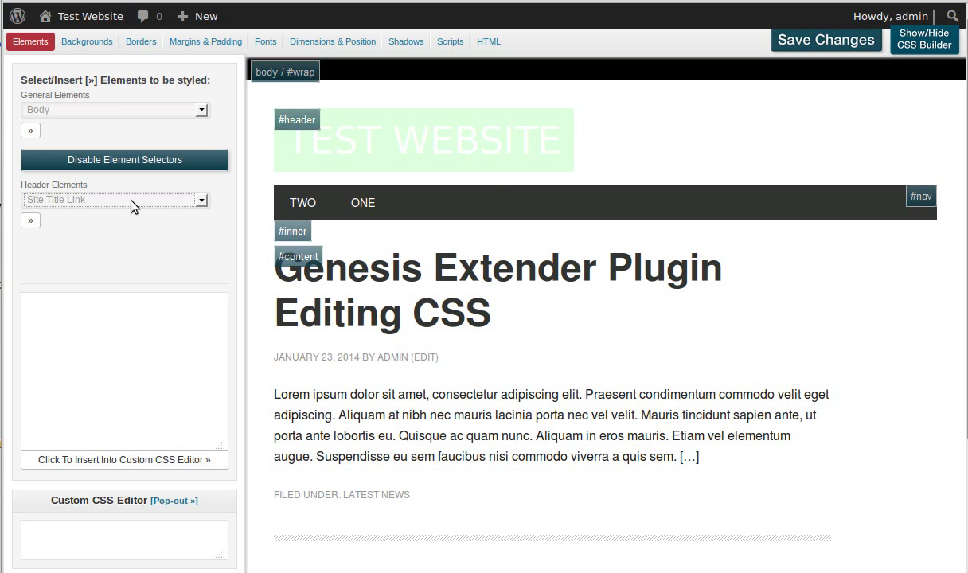
{"action": "left_click", "coordinate": [30, 222]}
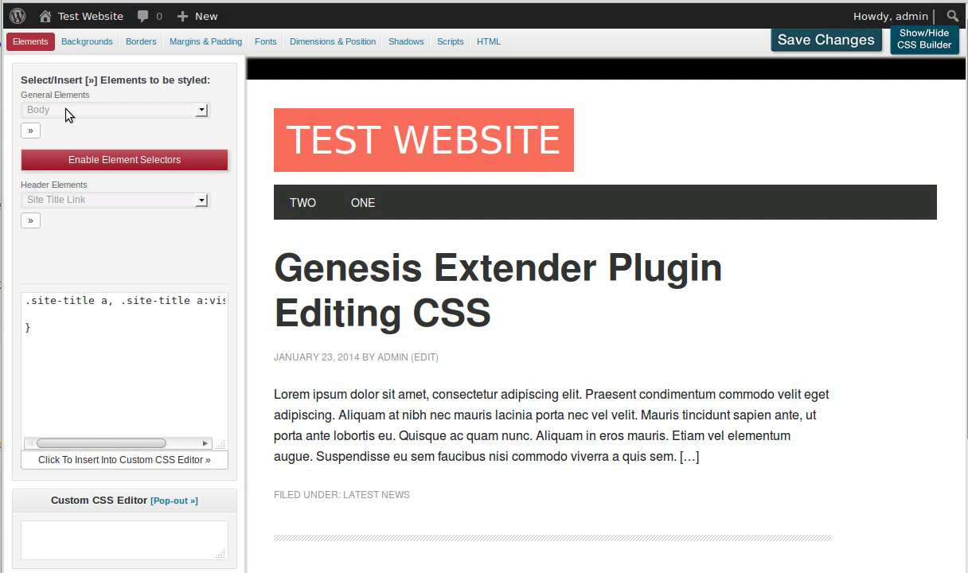
Insert a colour background of 0A7B83 into the site title link rule
{"action": "left_click", "coordinate": [76, 45]}
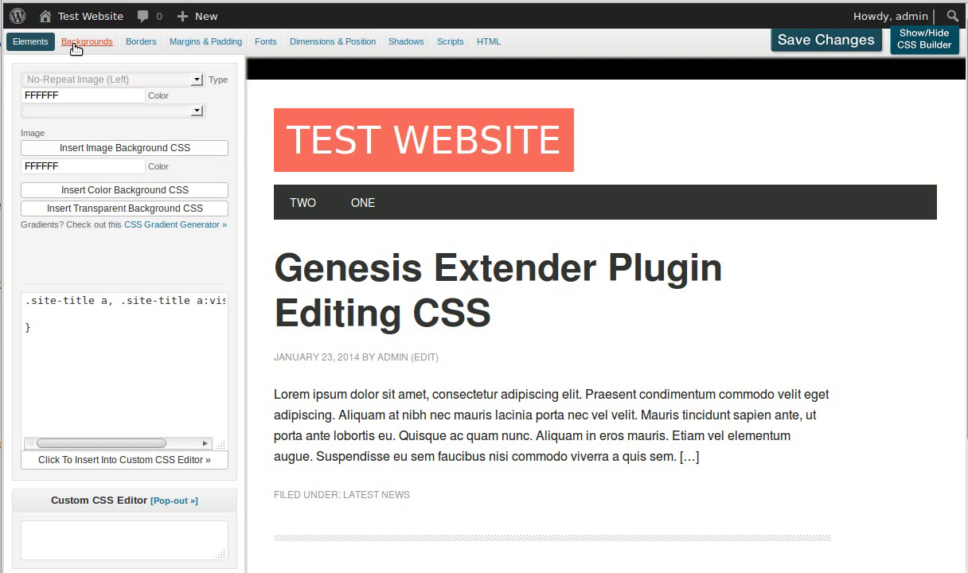
{"action": "double_click", "coordinate": [72, 169]}
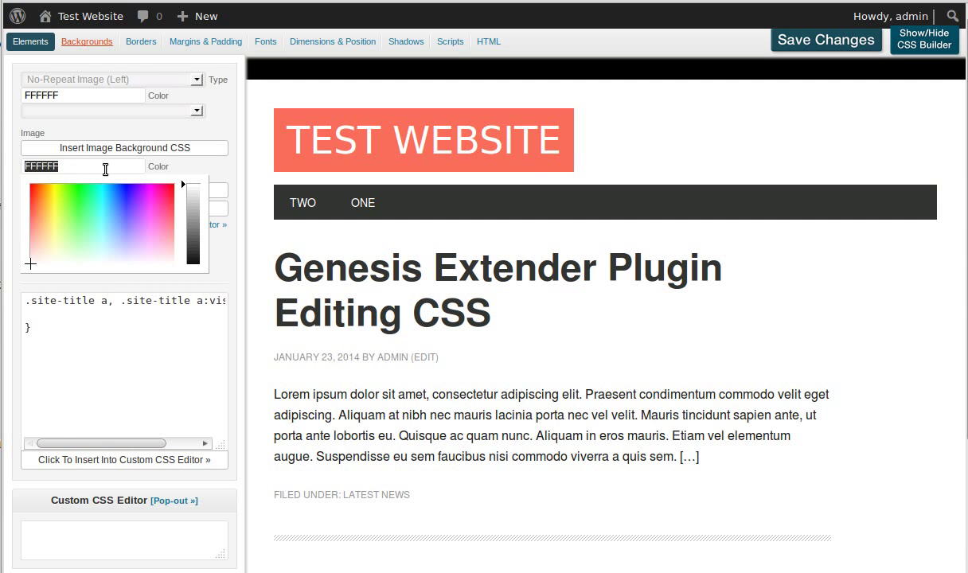
{"action": "type", "text": "0A7"}
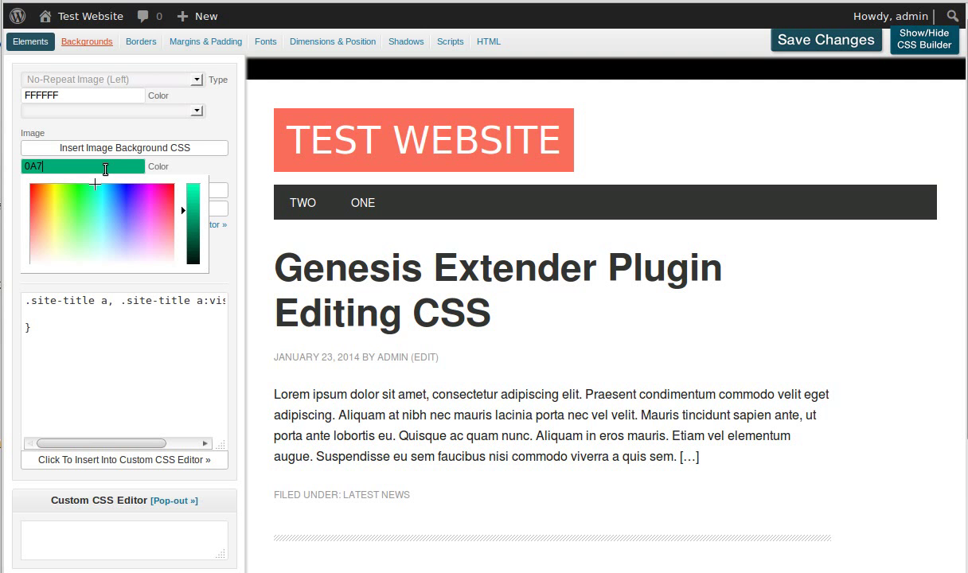
{"action": "type", "text": "B83"}
{"action": "left_click", "coordinate": [152, 164]}
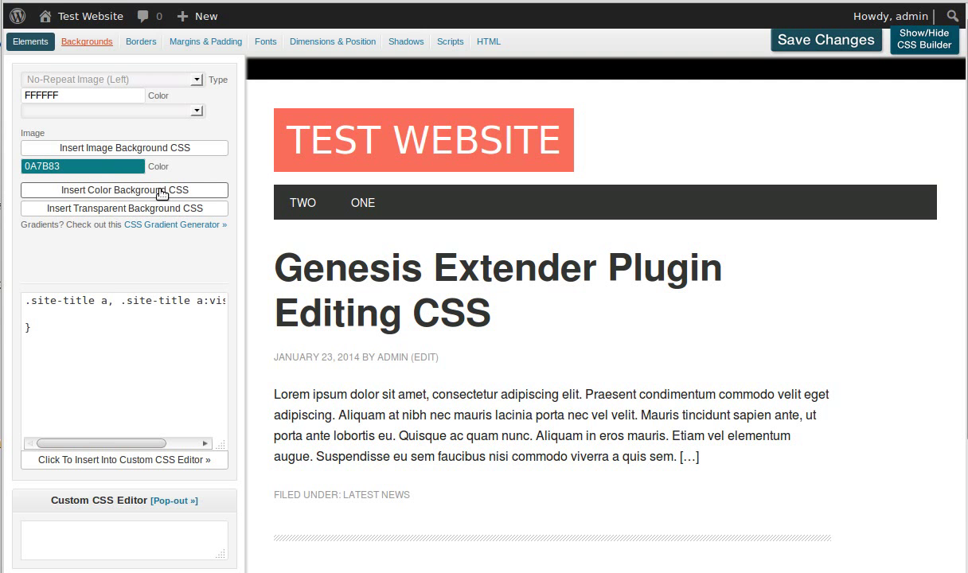
{"action": "left_click", "coordinate": [162, 191]}
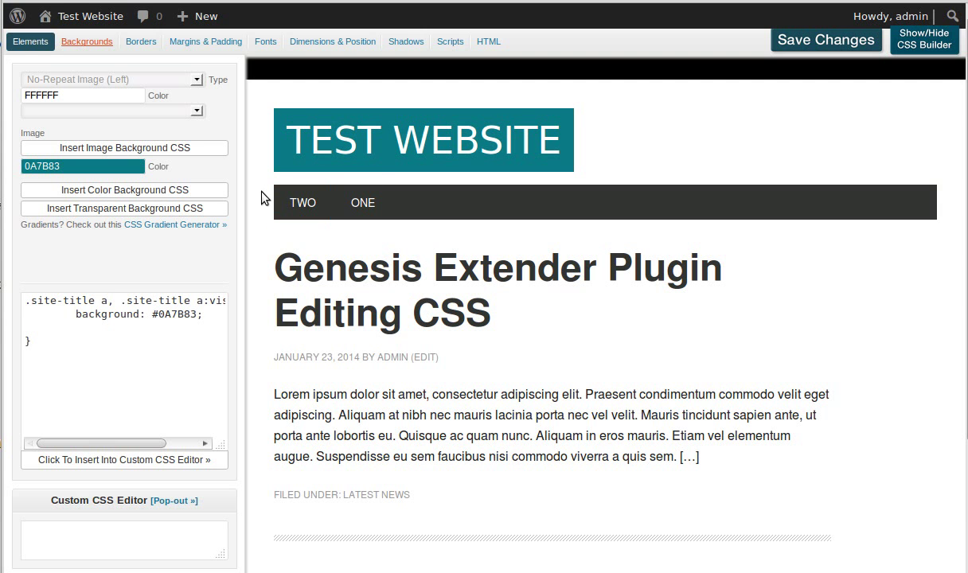
Add a Site Title Link Hover rule beneath the site title link rule, separated by a blank line, ready for its properties
{"action": "left_click", "coordinate": [22, 46]}
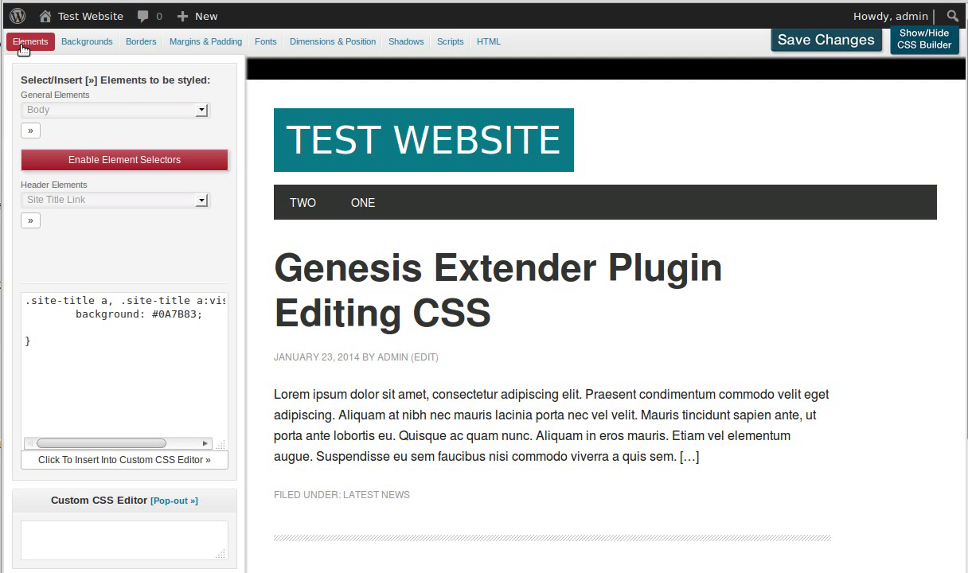
{"action": "left_click", "coordinate": [64, 202]}
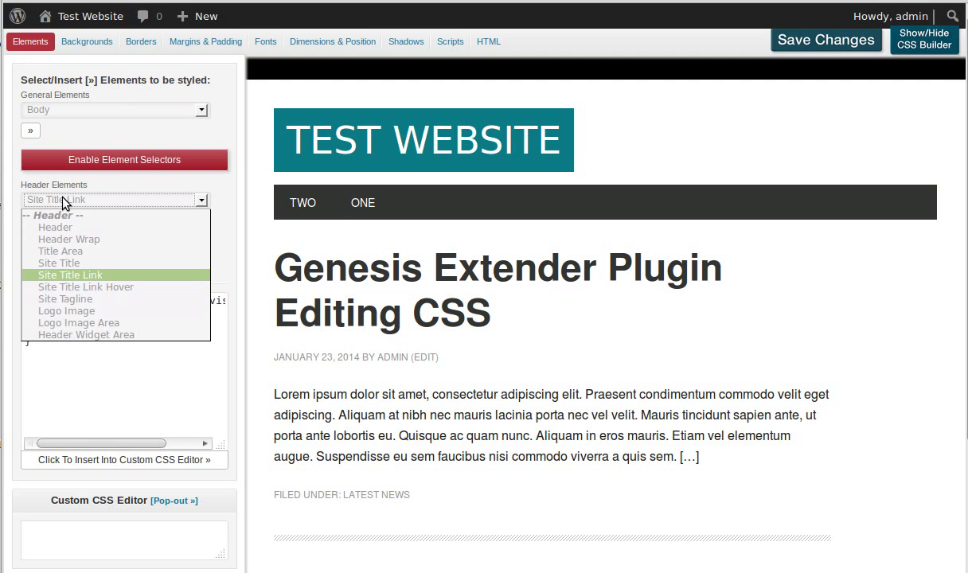
{"action": "left_click", "coordinate": [65, 288]}
{"action": "left_click", "coordinate": [56, 379]}
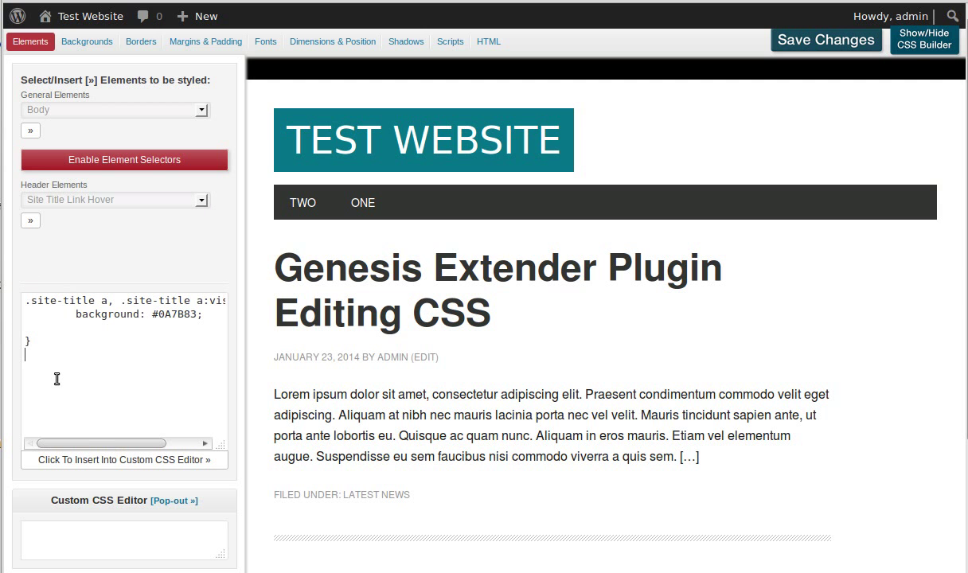
{"action": "key", "text": "Return"}
{"action": "left_click", "coordinate": [30, 221]}
{"action": "left_click", "coordinate": [24, 368]}
{"action": "left_click", "coordinate": [102, 381]}
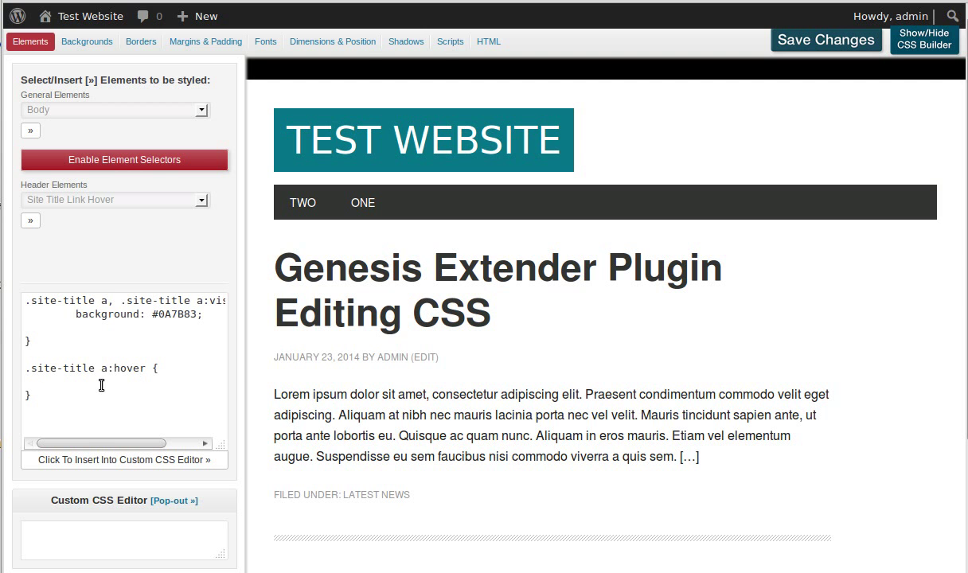
Insert a colour background of 2AA876 into the site title link hover rule
{"action": "left_click", "coordinate": [105, 43]}
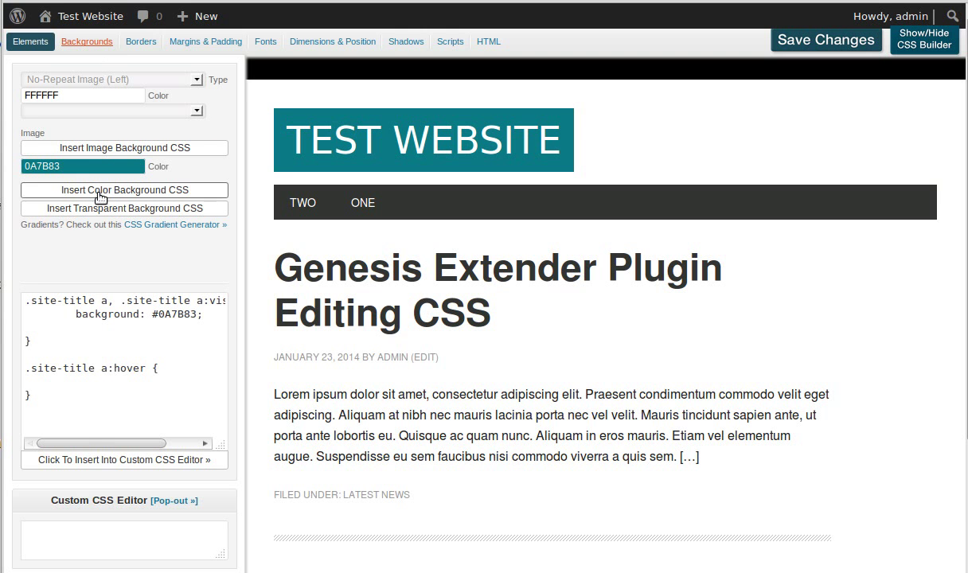
{"action": "double_click", "coordinate": [81, 167]}
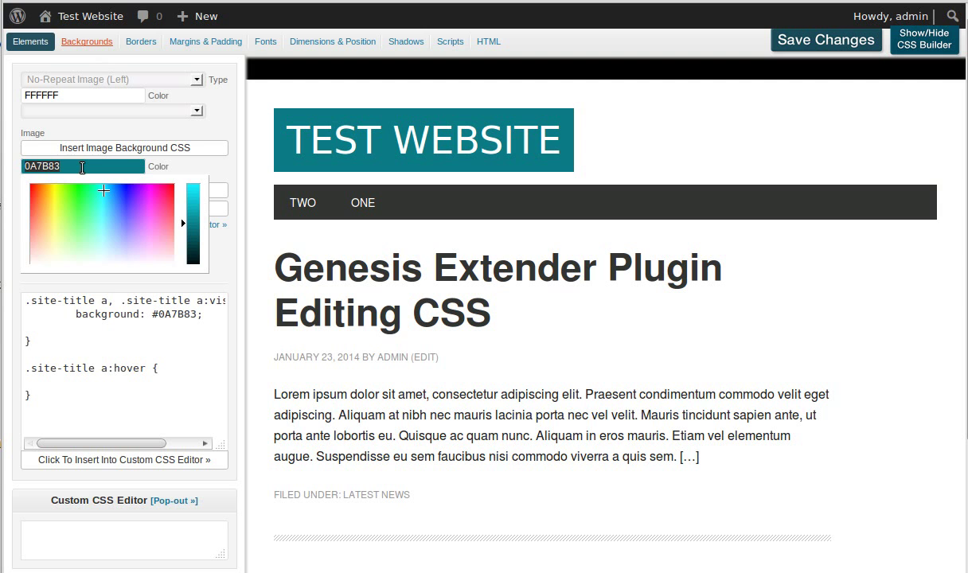
{"action": "type", "text": "2AA"}
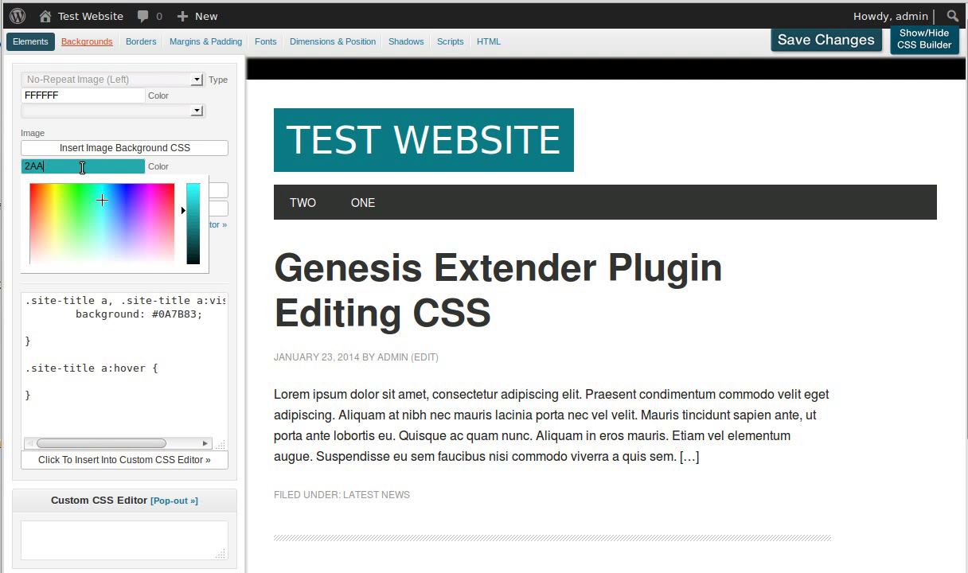
{"action": "type", "text": "876"}
{"action": "left_click", "coordinate": [167, 158]}
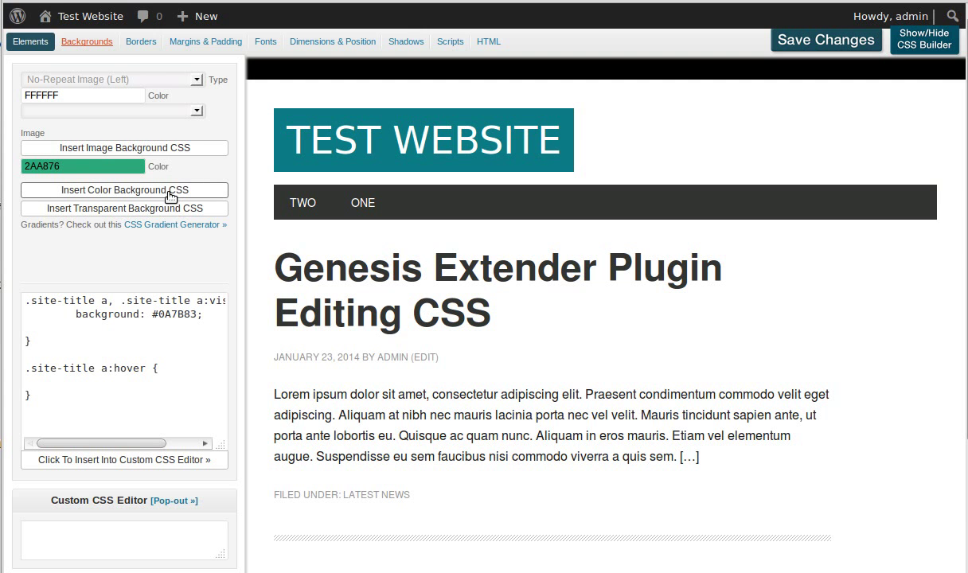
{"action": "left_click", "coordinate": [170, 196]}
{"action": "left_click_drag", "start_coordinate": [86, 382], "coordinate": [177, 382]}
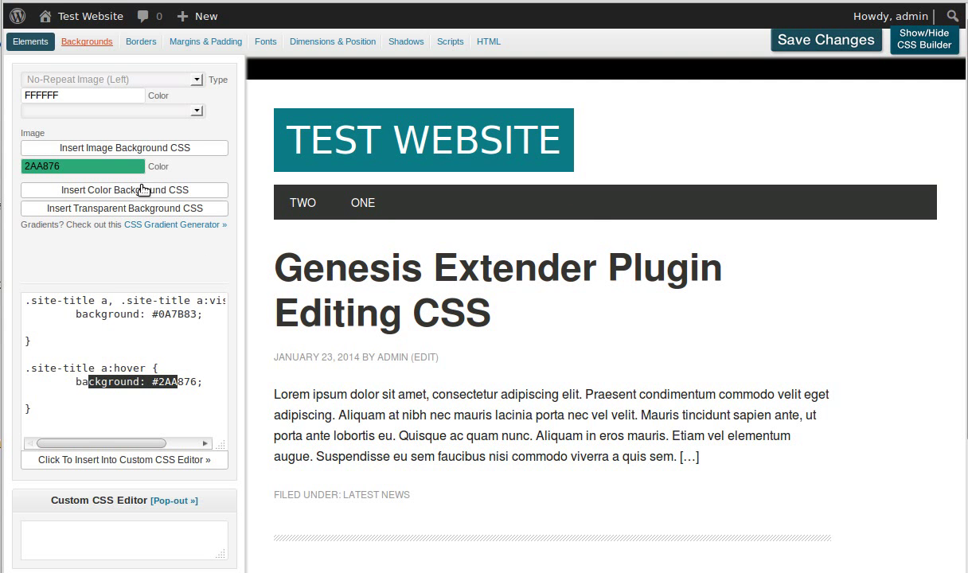
Enable the element selectors again and browse the general elements list, keeping Body selected
{"action": "left_click", "coordinate": [26, 43]}
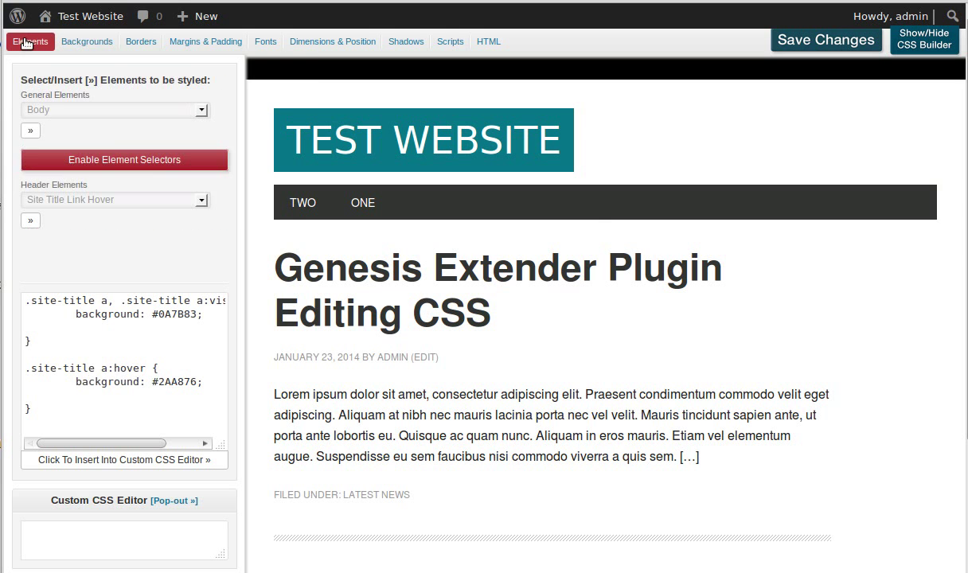
{"action": "left_click", "coordinate": [67, 156]}
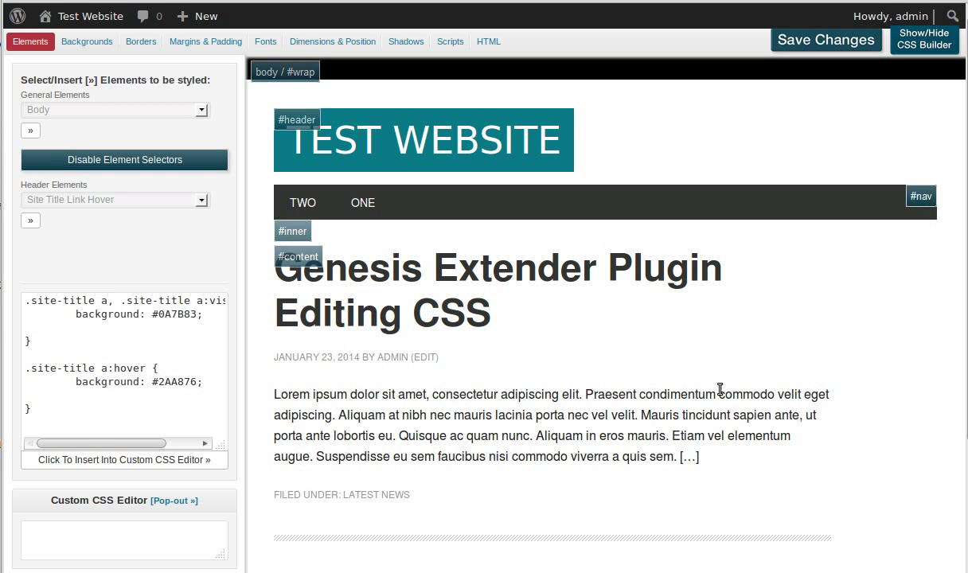
{"action": "left_click", "coordinate": [142, 109]}
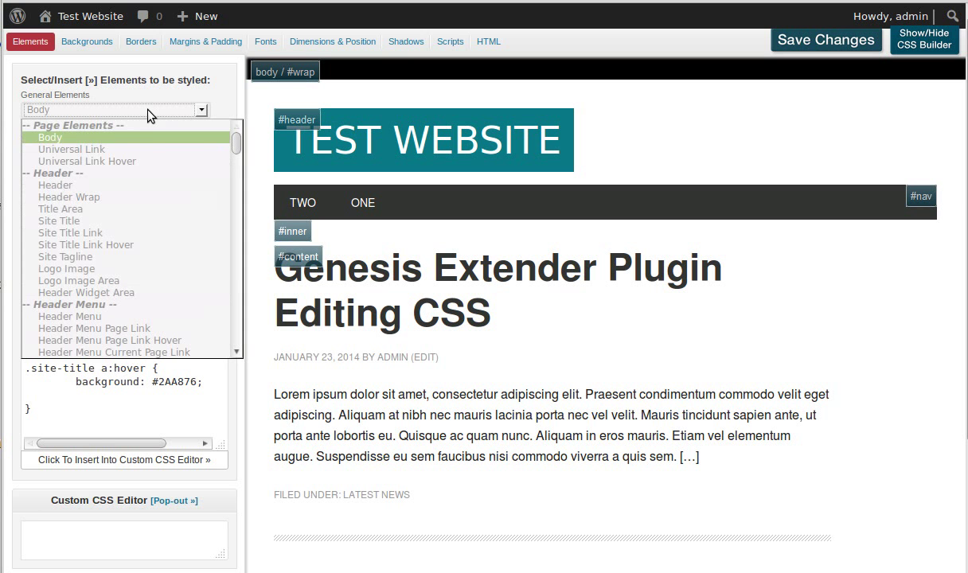
{"action": "scroll", "coordinate": [135, 257], "scroll_direction": "down", "scroll_amount": 9}
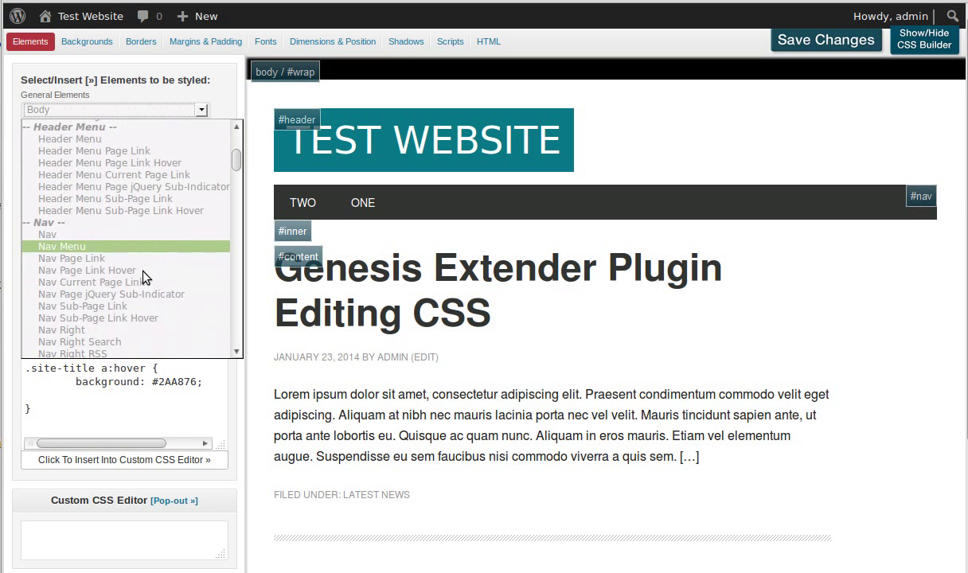
{"action": "scroll", "coordinate": [146, 273], "scroll_direction": "up", "scroll_amount": 10}
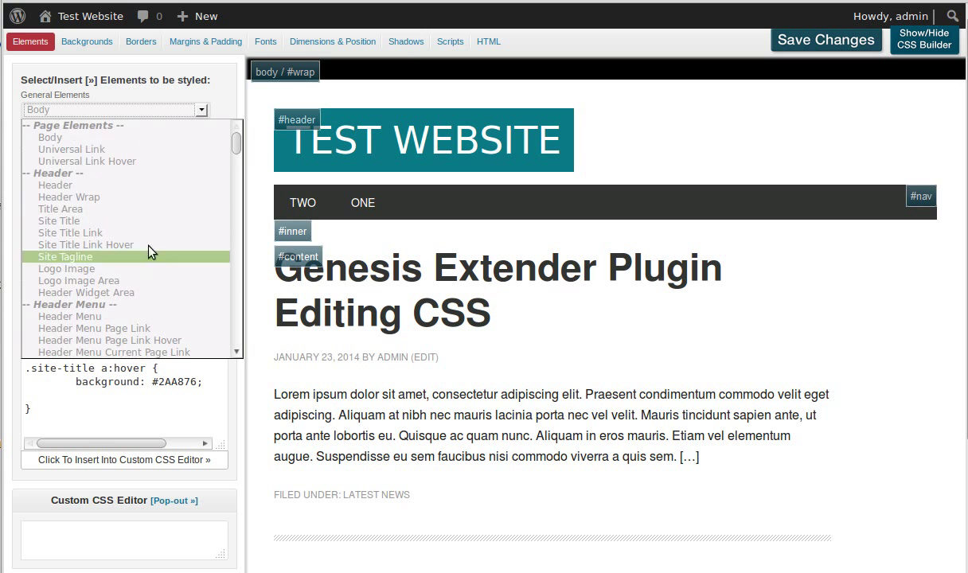
{"action": "left_click", "coordinate": [151, 93]}
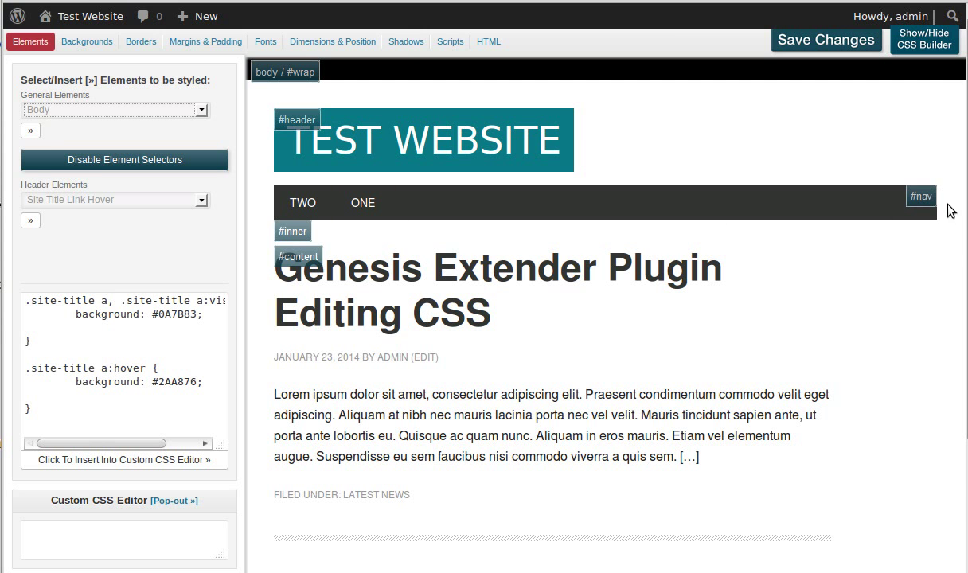
Add a Nav rule beneath the site title link hover rule, separated by a blank line, ready for its properties
{"action": "left_click", "coordinate": [922, 197]}
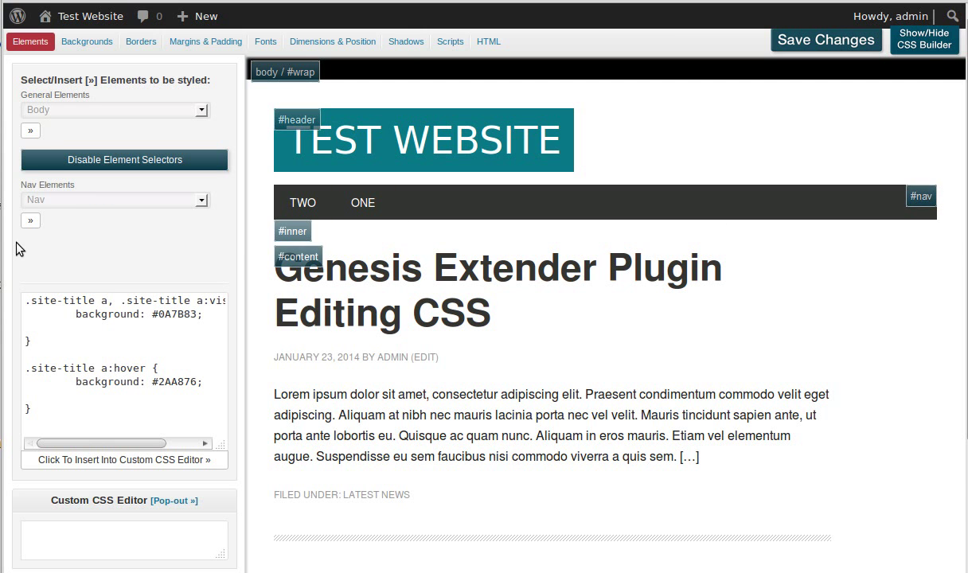
{"action": "left_click", "coordinate": [35, 201]}
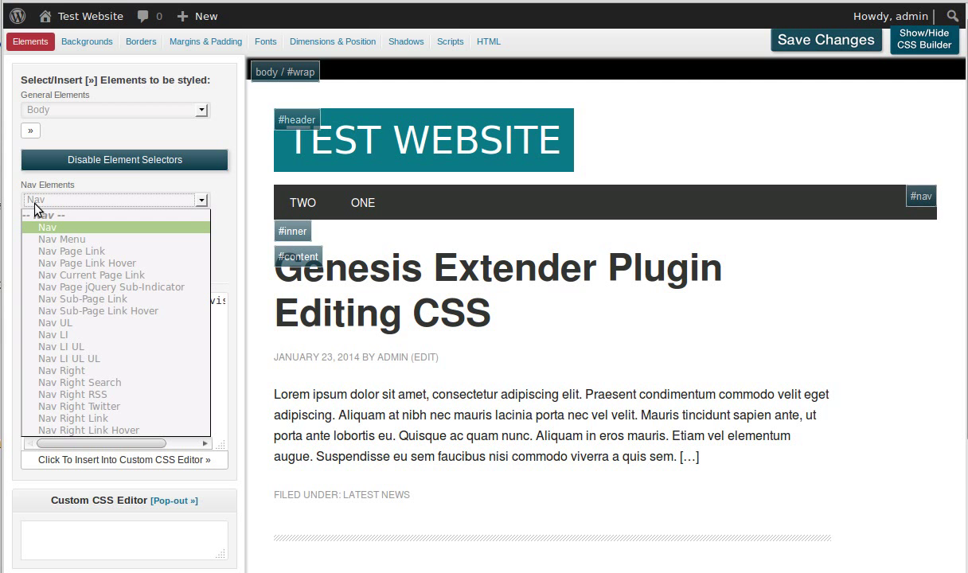
{"action": "left_click", "coordinate": [44, 230]}
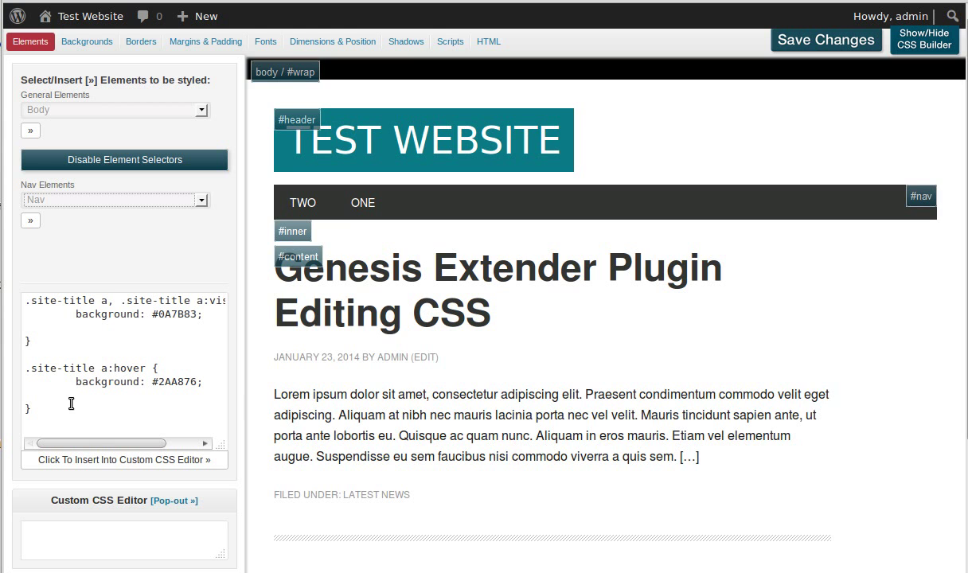
{"action": "left_click", "coordinate": [45, 418]}
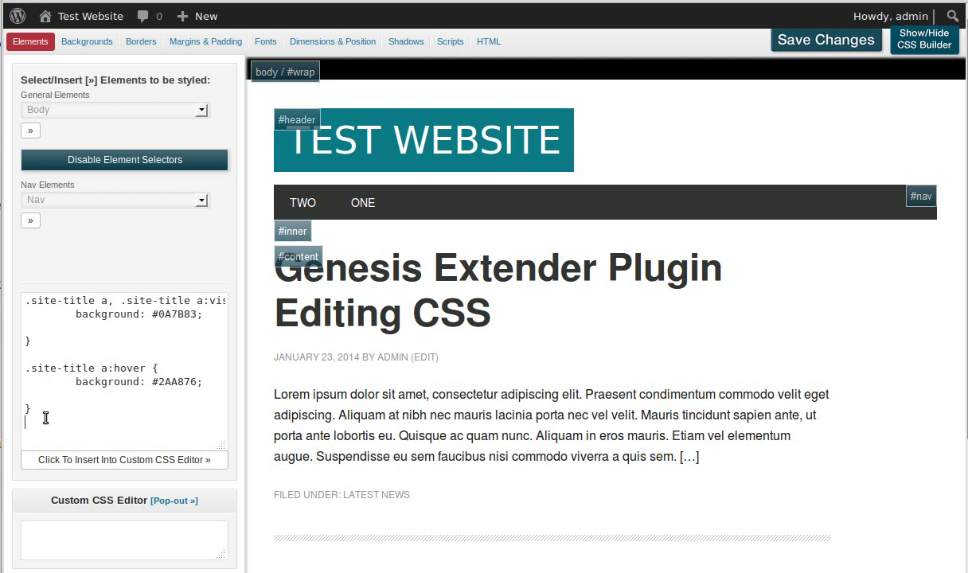
{"action": "key", "text": "Return"}
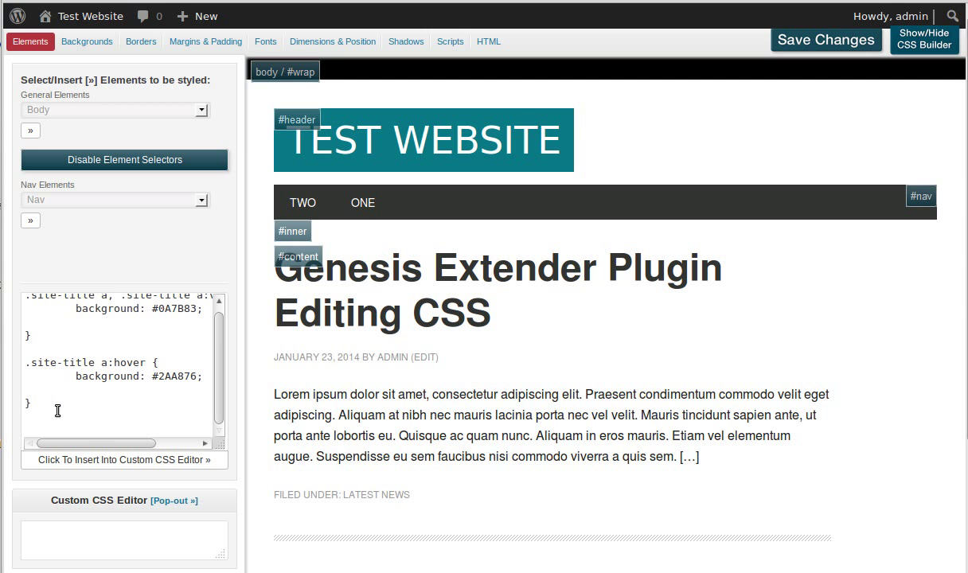
{"action": "left_click", "coordinate": [30, 221]}
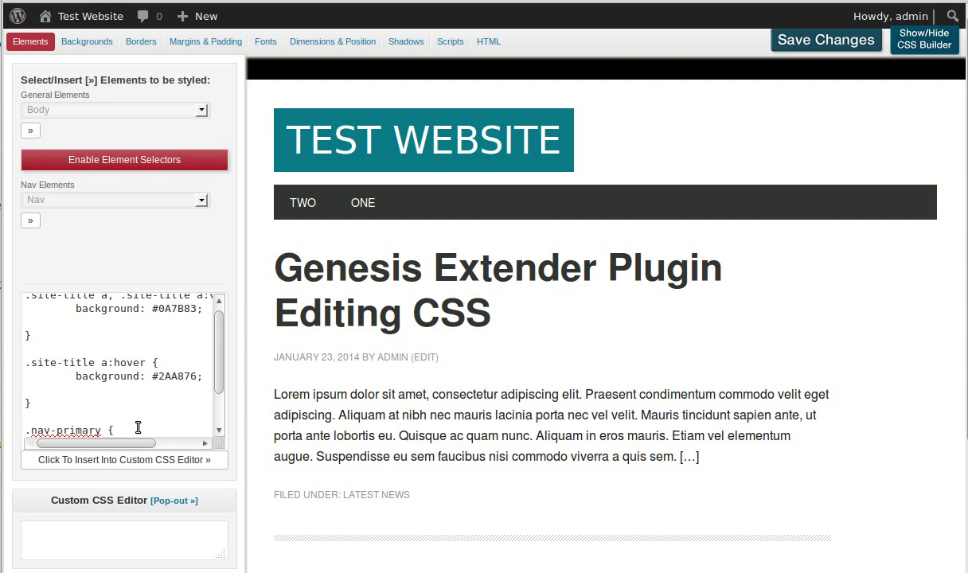
{"action": "key", "text": "Return"}
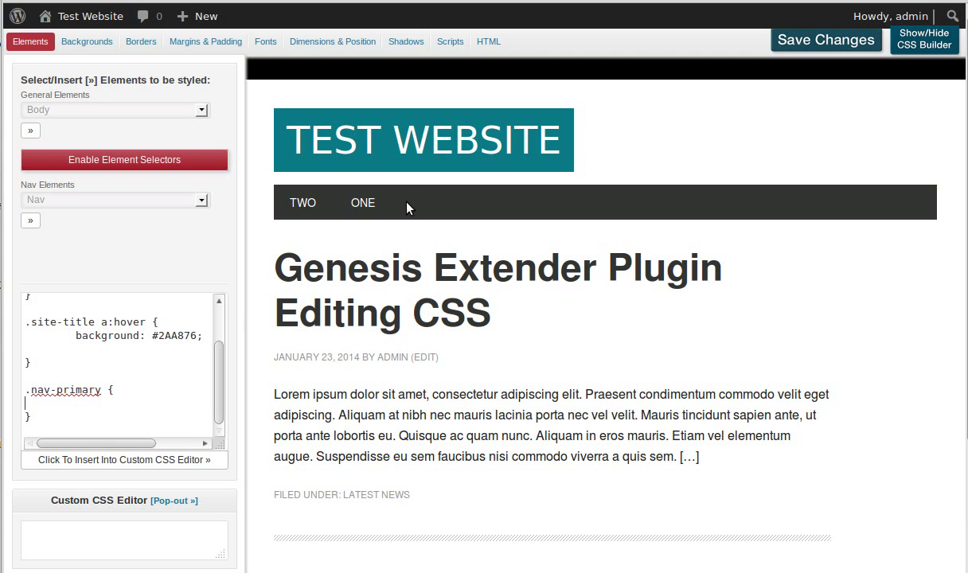
Insert a colour background of 0A7B83 into the .nav-primary rule
{"action": "left_click", "coordinate": [94, 46]}
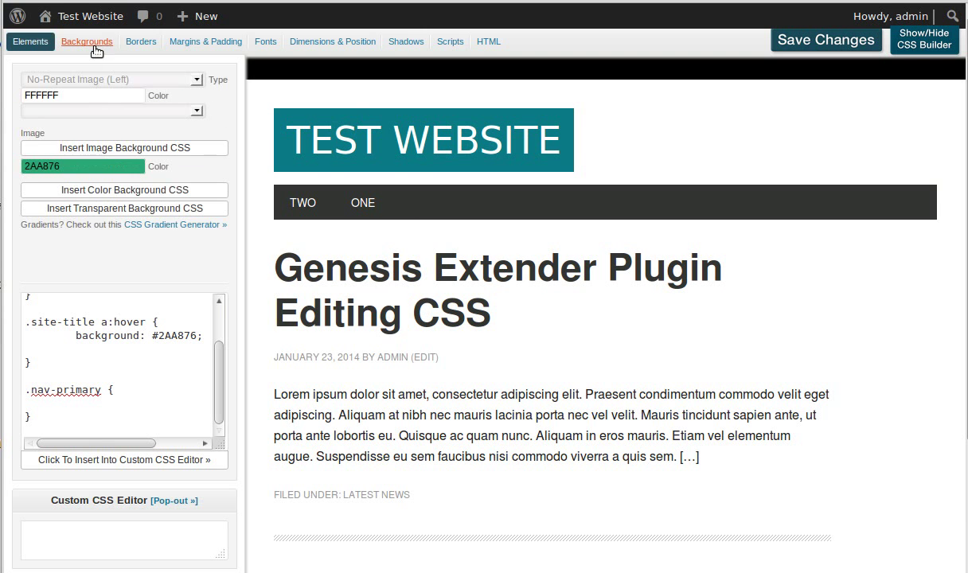
{"action": "left_click", "coordinate": [92, 165]}
{"action": "left_click_drag", "start_coordinate": [92, 165], "coordinate": [11, 160]}
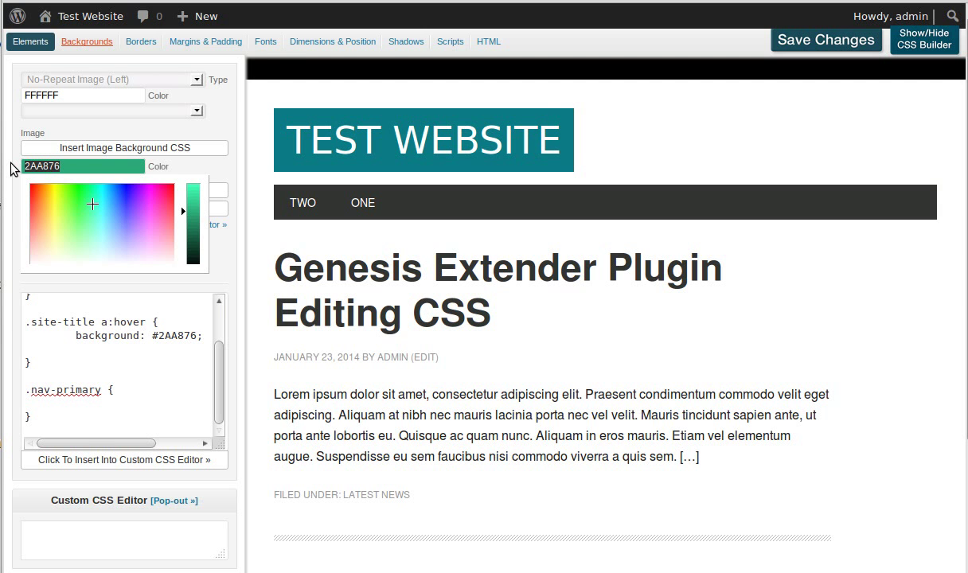
{"action": "type", "text": "0A7B"}
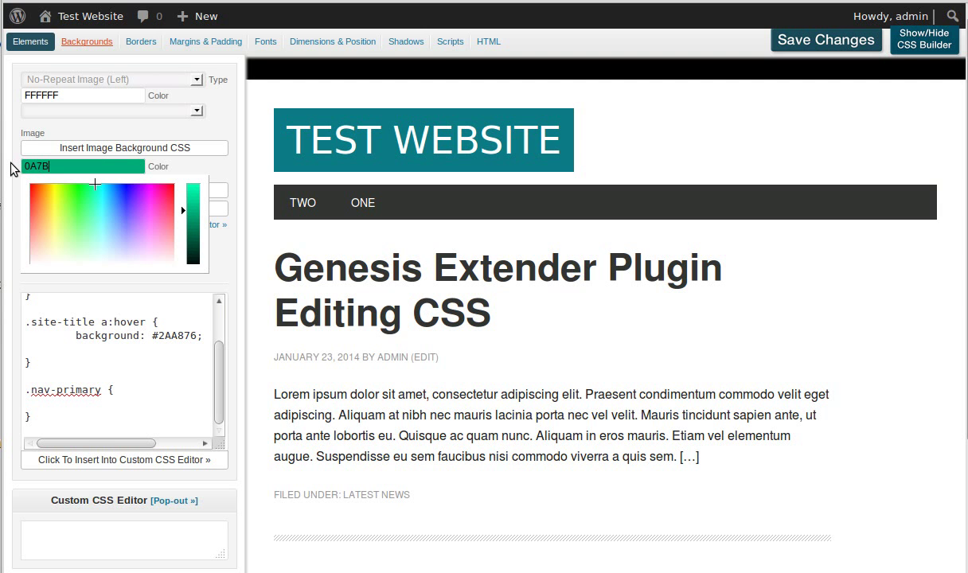
{"action": "type", "text": "83"}
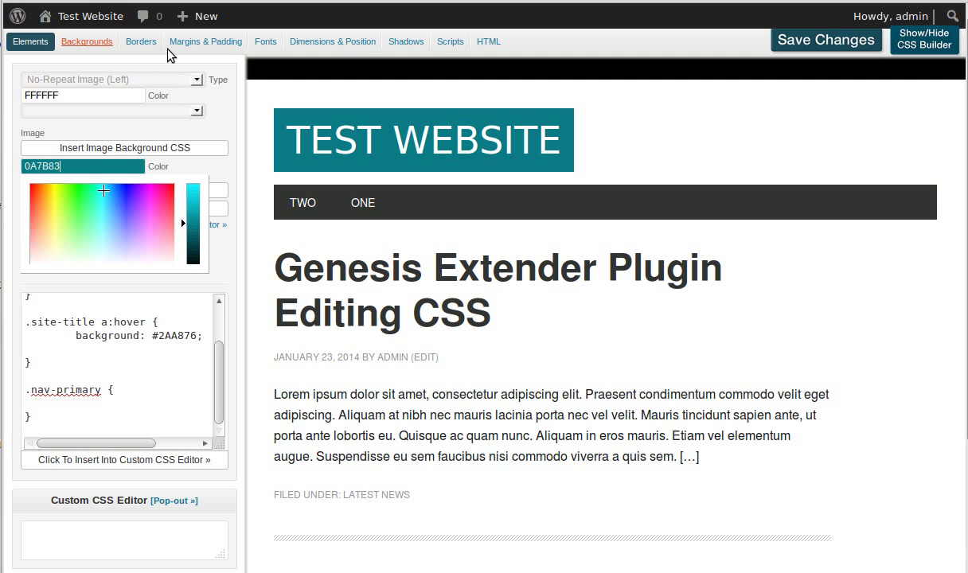
{"action": "left_click", "coordinate": [174, 159]}
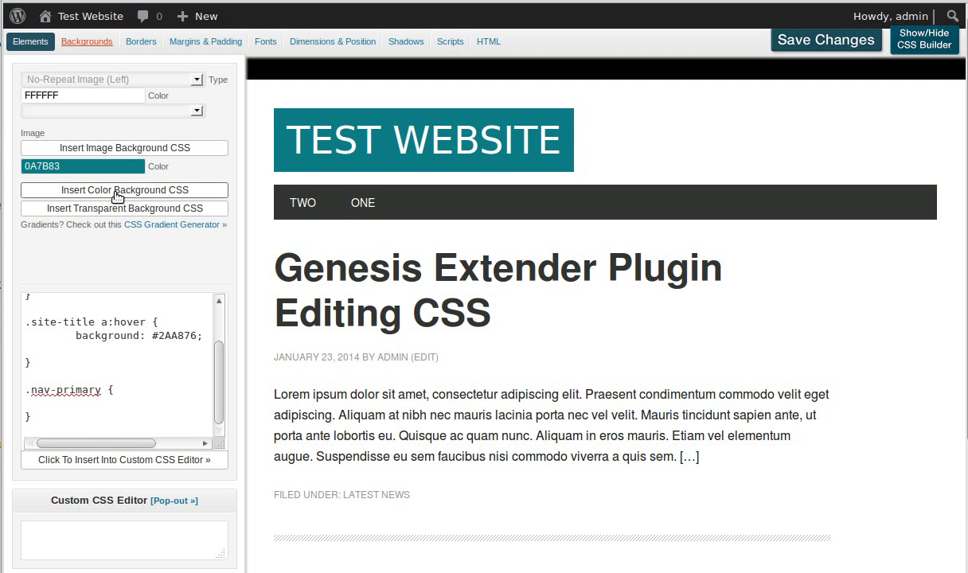
{"action": "left_click", "coordinate": [28, 403]}
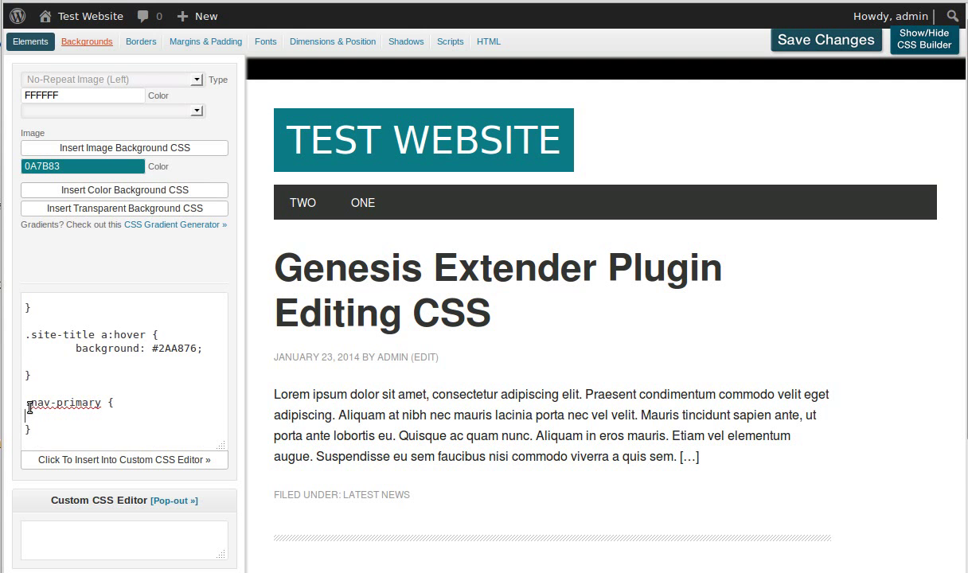
{"action": "left_click", "coordinate": [129, 192]}
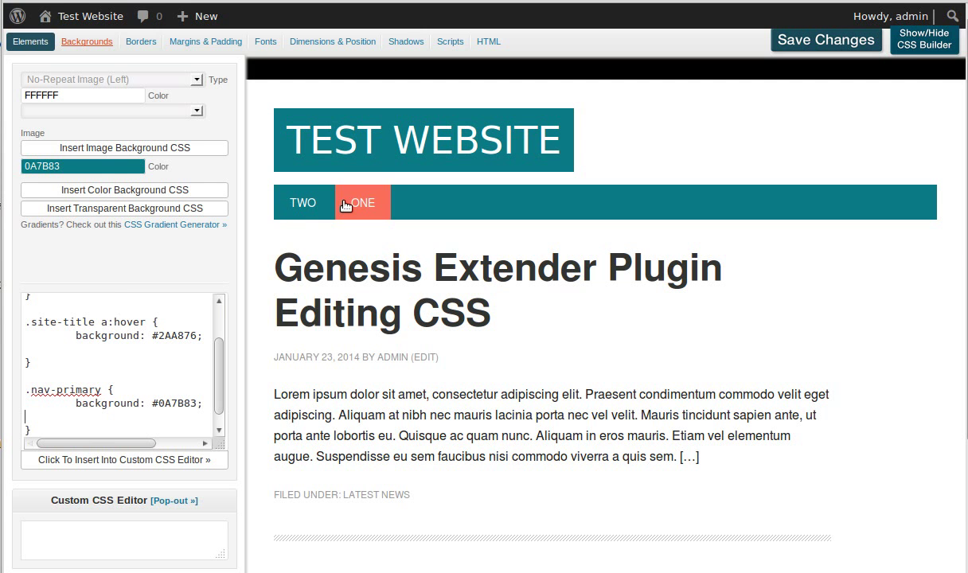
Enable the element selectors again and add a Nav Page Link Hover rule beneath the .nav-primary rule, separated by a blank line
{"action": "left_click", "coordinate": [22, 46]}
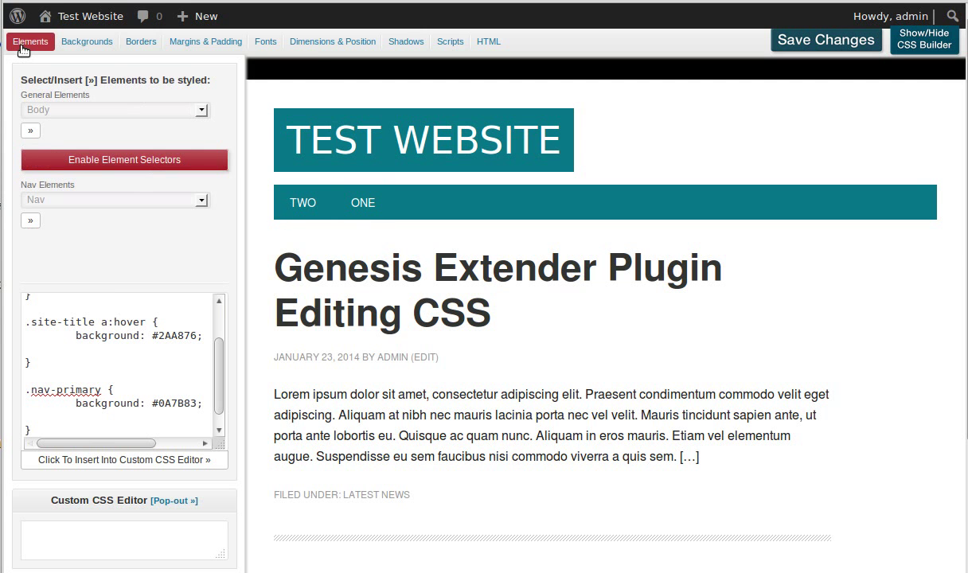
{"action": "left_click", "coordinate": [50, 159]}
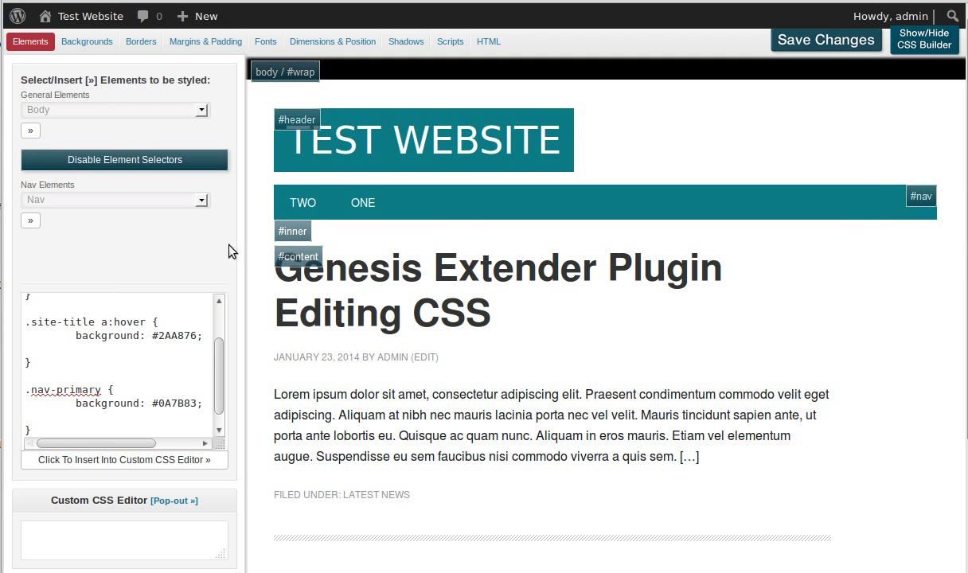
{"action": "left_click", "coordinate": [95, 201]}
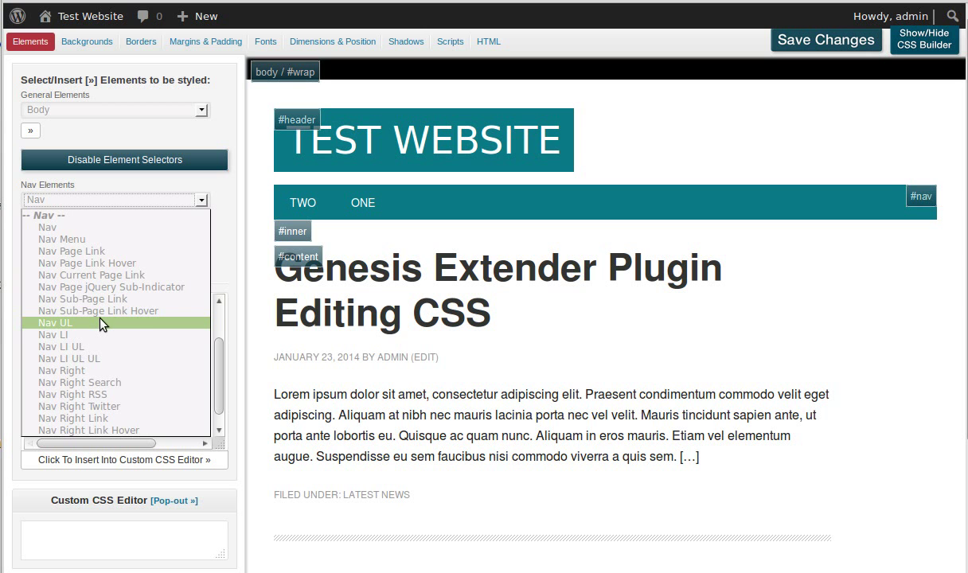
{"action": "left_click", "coordinate": [79, 263]}
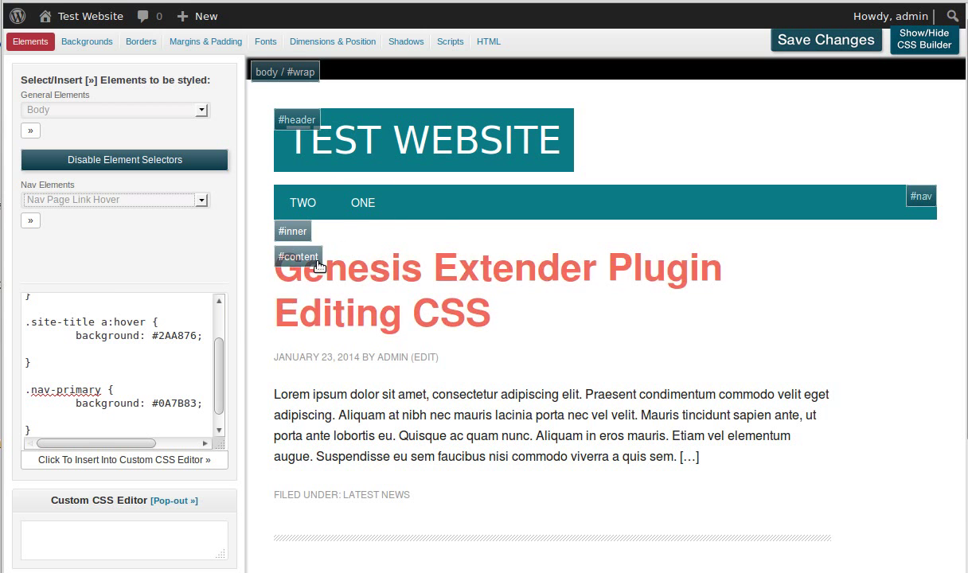
{"action": "scroll", "coordinate": [192, 372], "scroll_direction": "down", "scroll_amount": 1}
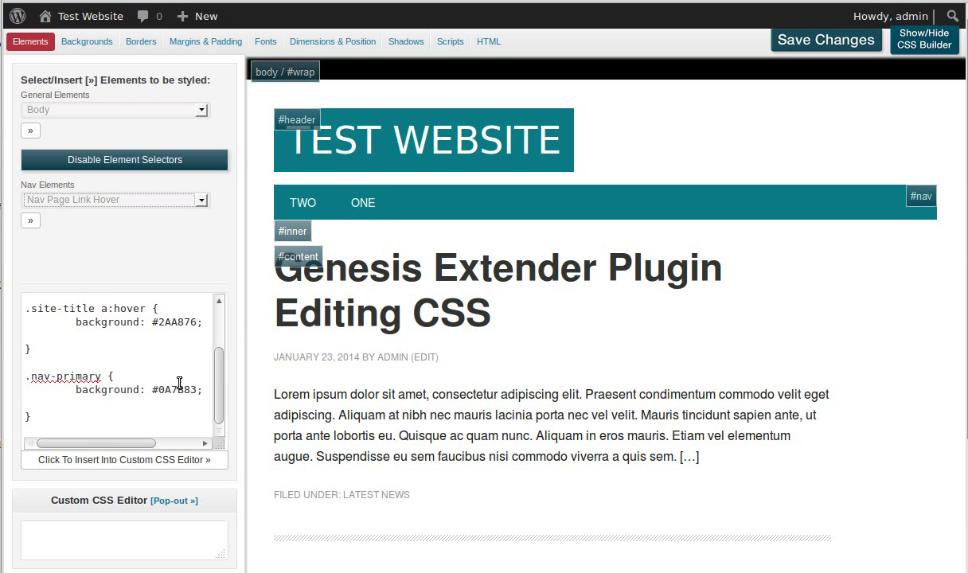
{"action": "left_click", "coordinate": [81, 424]}
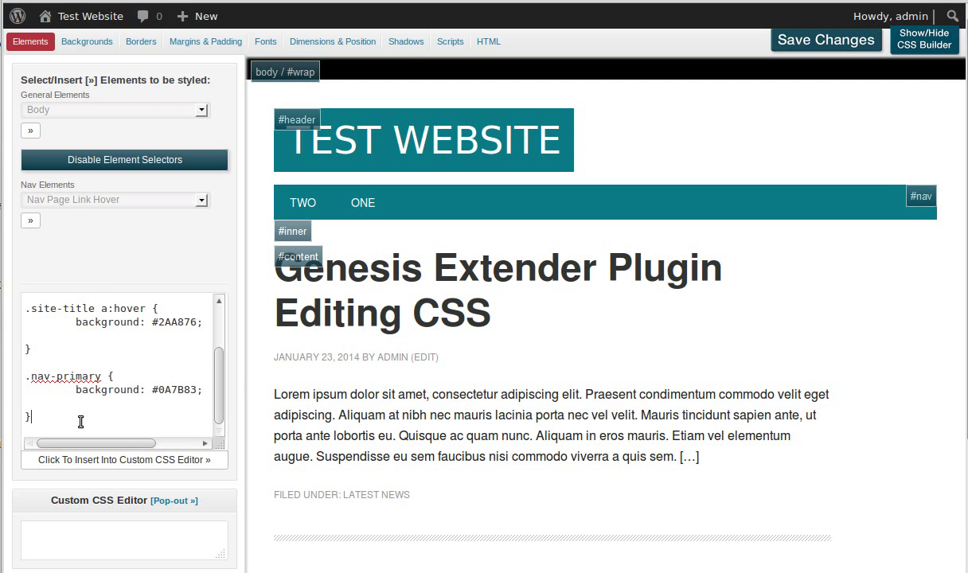
{"action": "key", "text": "Return"}
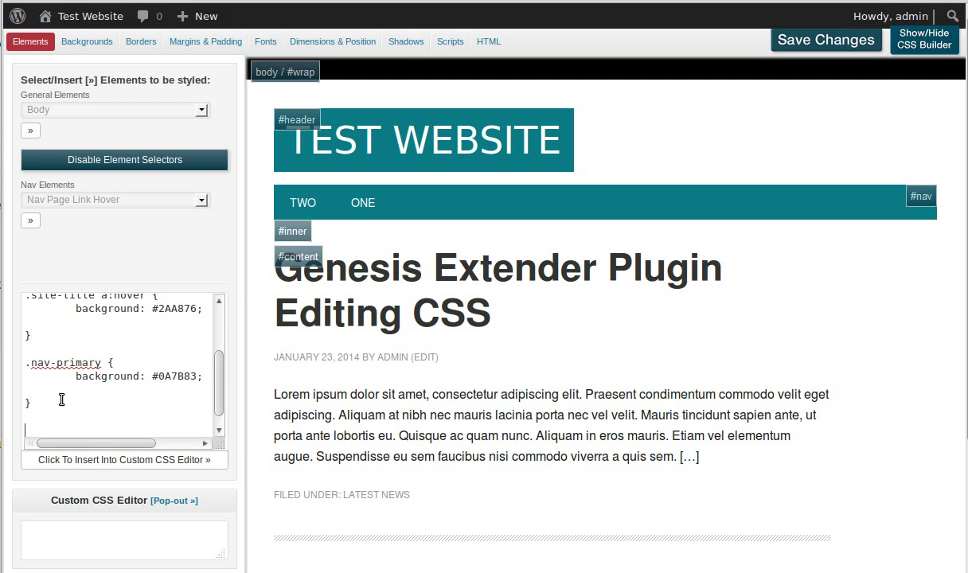
{"action": "left_click", "coordinate": [30, 221]}
{"action": "scroll", "coordinate": [67, 368], "scroll_direction": "down", "scroll_amount": 2}
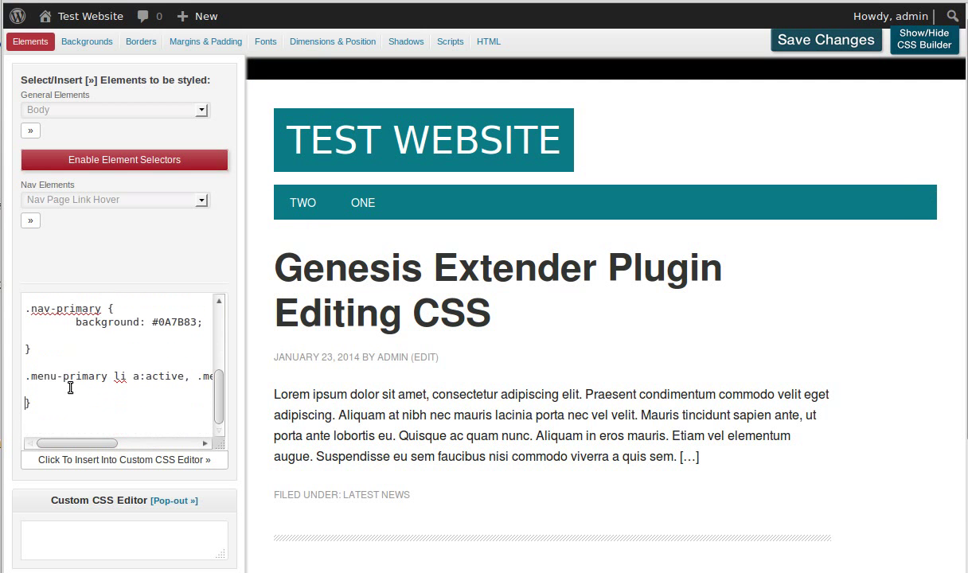
Insert a colour background of 2AA876 into the nav page link hover rule
{"action": "left_click", "coordinate": [52, 388]}
{"action": "left_click", "coordinate": [80, 45]}
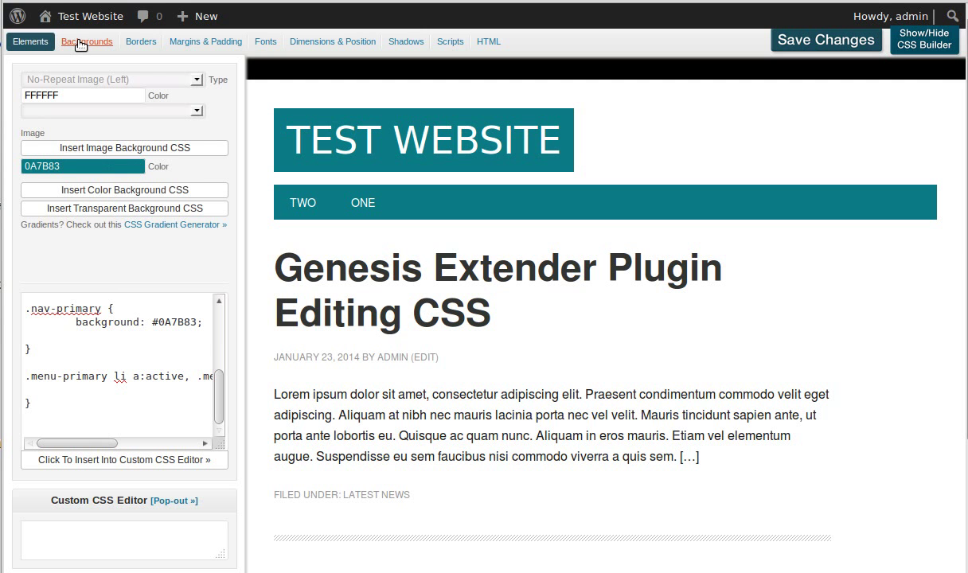
{"action": "left_click", "coordinate": [75, 167]}
{"action": "double_click", "coordinate": [74, 166]}
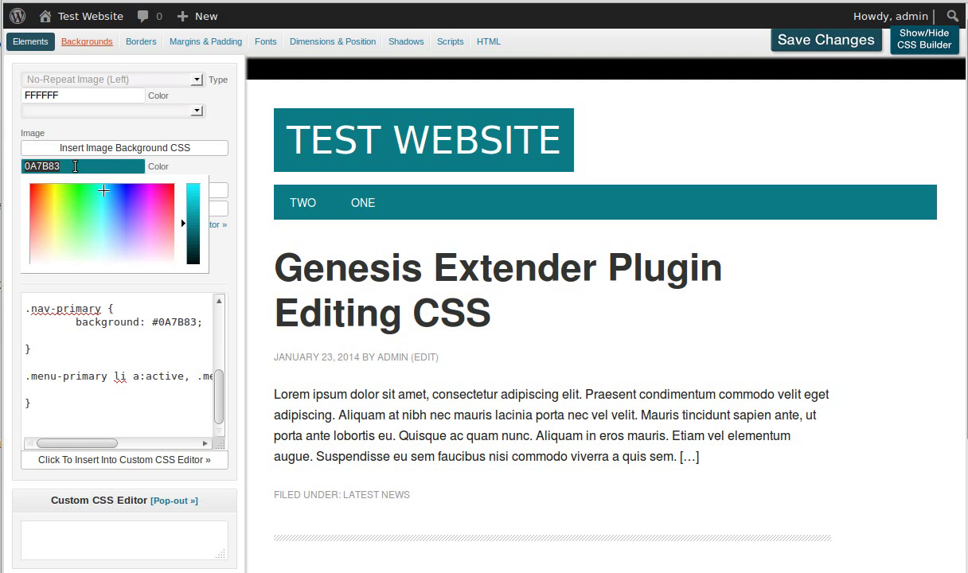
{"action": "type", "text": "2AA876"}
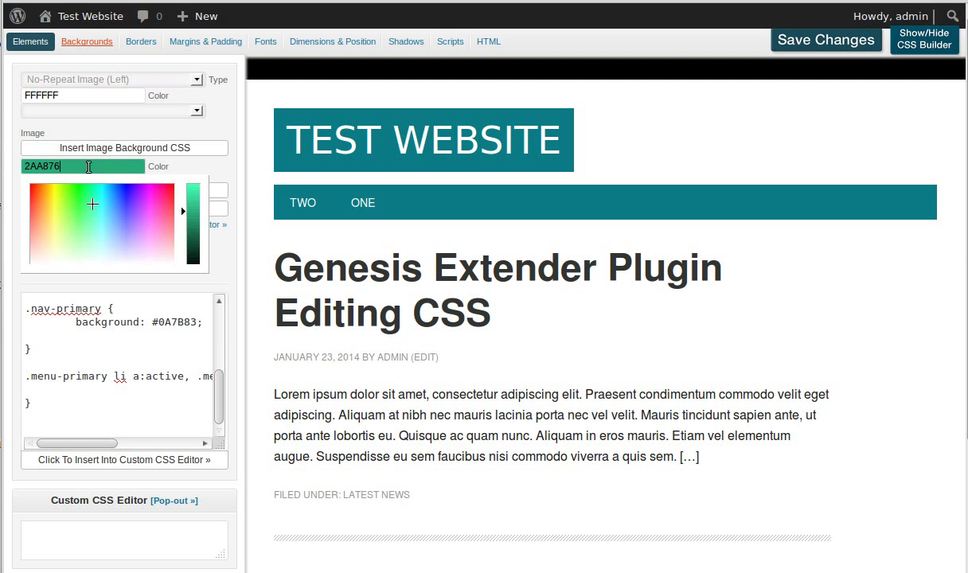
{"action": "left_click", "coordinate": [163, 167]}
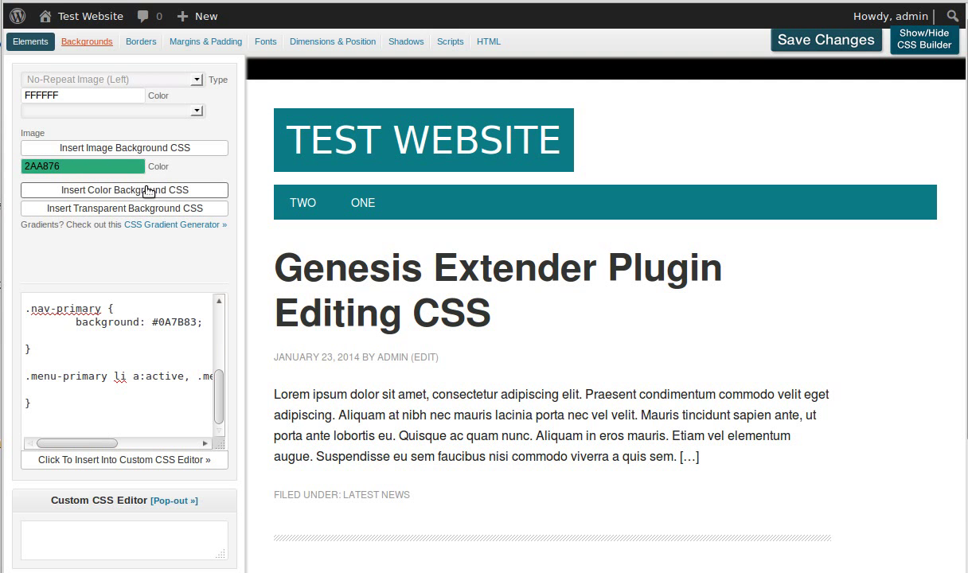
{"action": "left_click", "coordinate": [151, 189]}
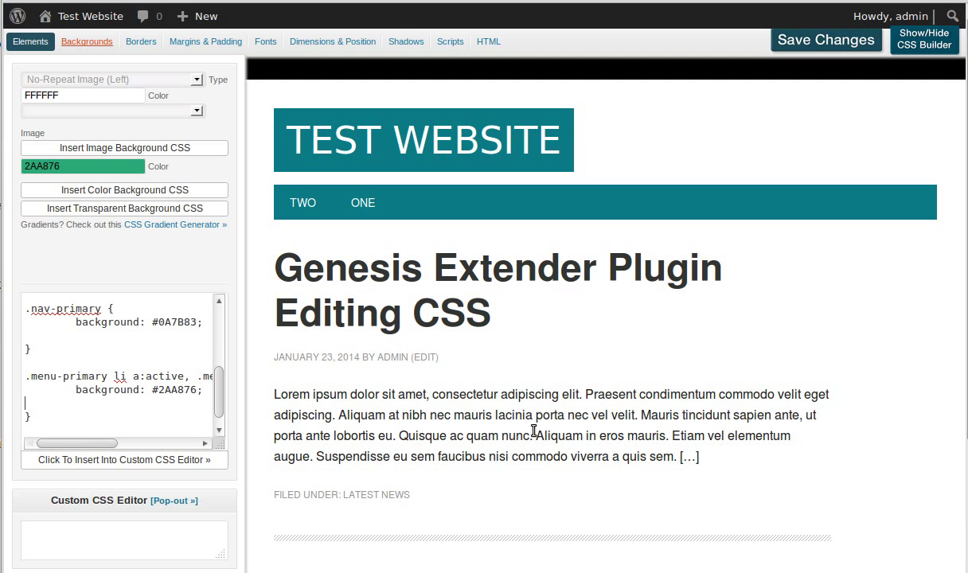
Enable the element selectors, pick the #content area and choose Content Paragraph as the element to style
{"action": "left_click", "coordinate": [41, 45]}
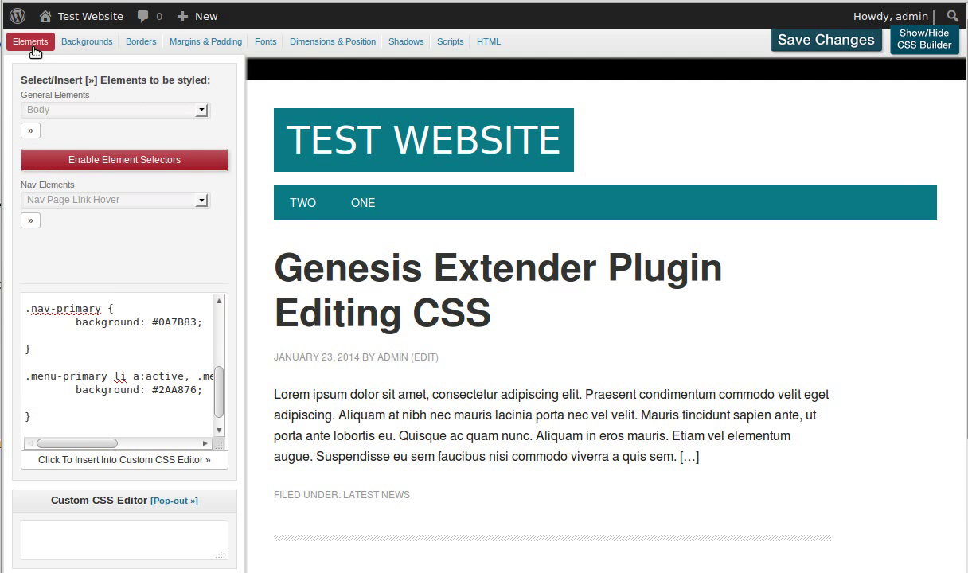
{"action": "left_click", "coordinate": [74, 162]}
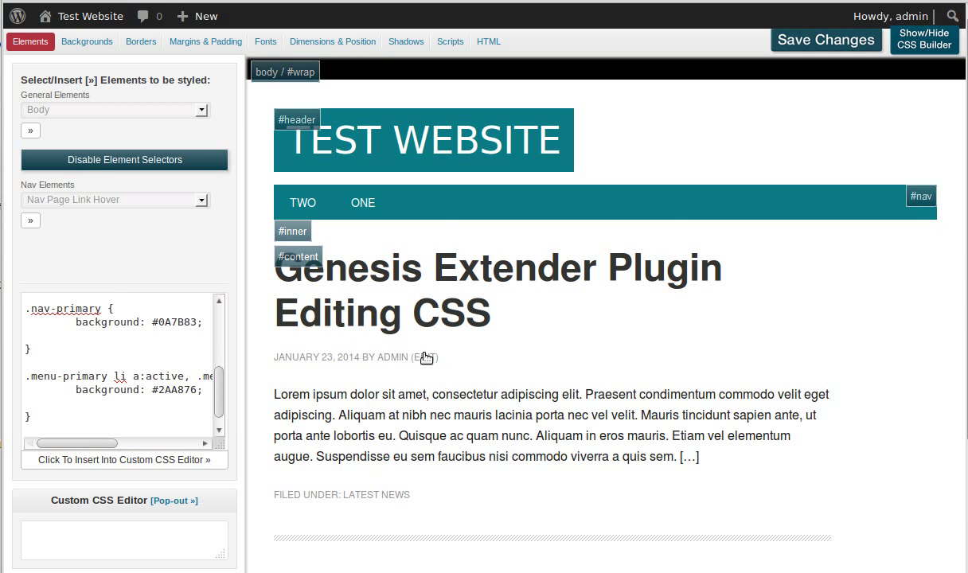
{"action": "left_click", "coordinate": [320, 253]}
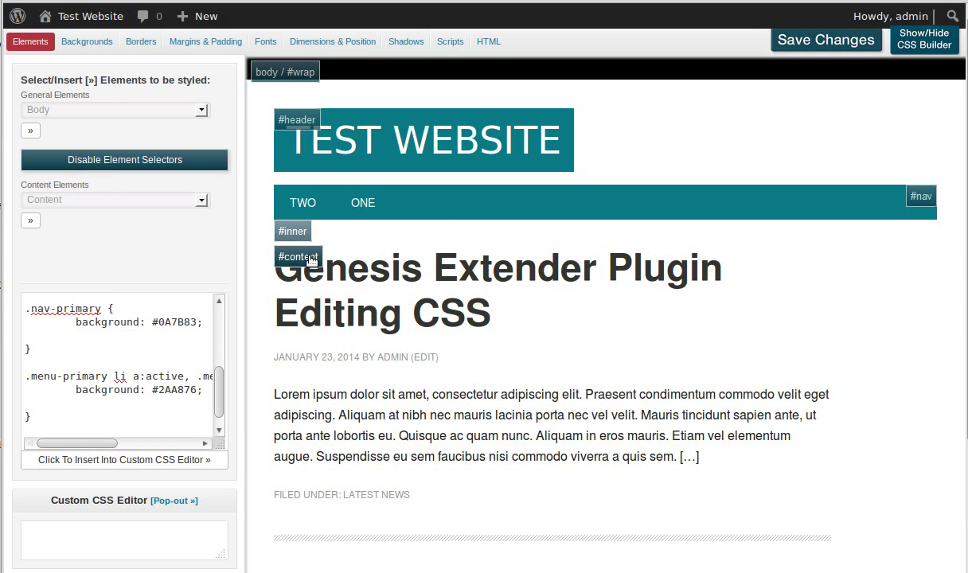
{"action": "left_click", "coordinate": [89, 201]}
{"action": "scroll", "coordinate": [103, 291], "scroll_direction": "down", "scroll_amount": 5}
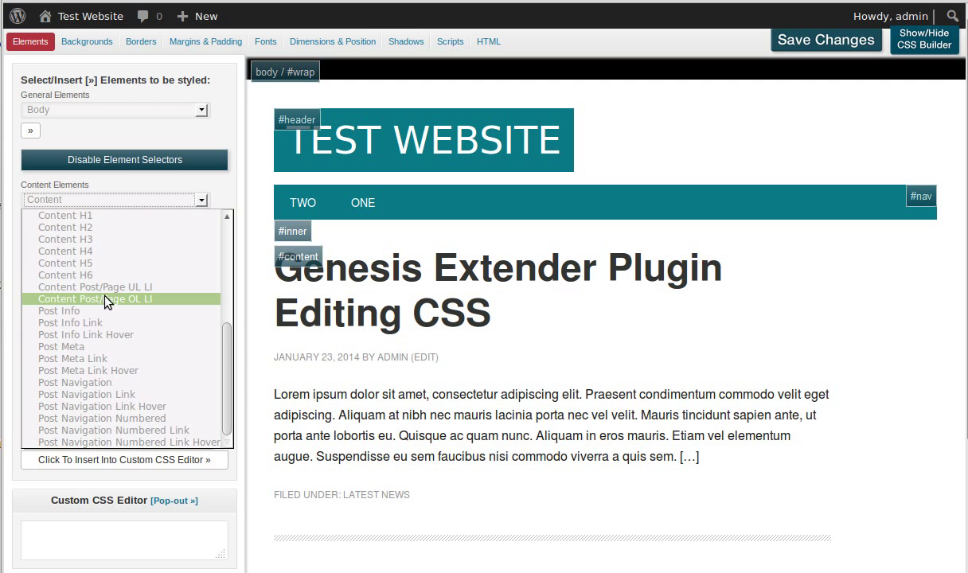
{"action": "scroll", "coordinate": [106, 300], "scroll_direction": "up", "scroll_amount": 5}
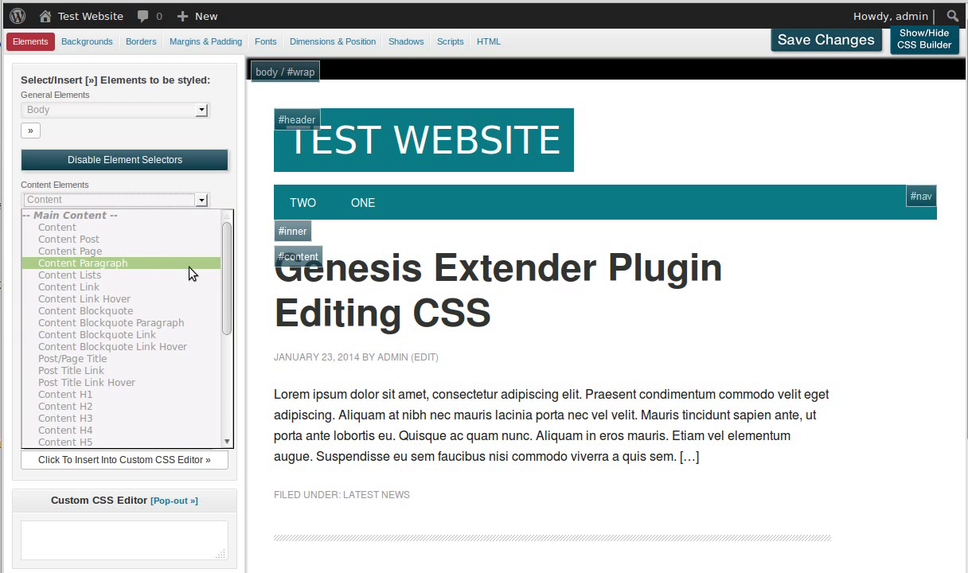
{"action": "left_click", "coordinate": [94, 267]}
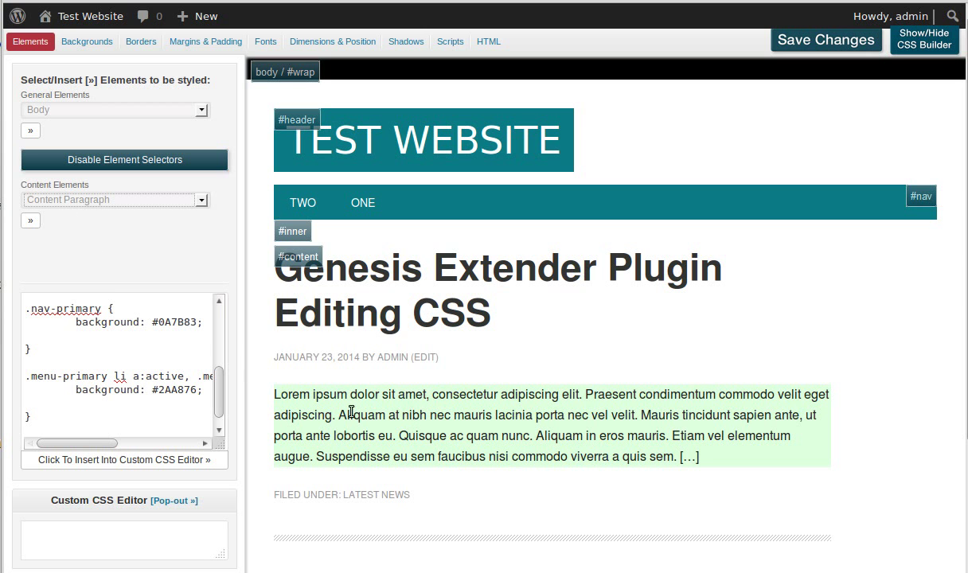
Insert the Content Paragraph rule beneath the nav page link hover rule in the CSS builder
{"action": "scroll", "coordinate": [78, 333], "scroll_direction": "down", "scroll_amount": 4}
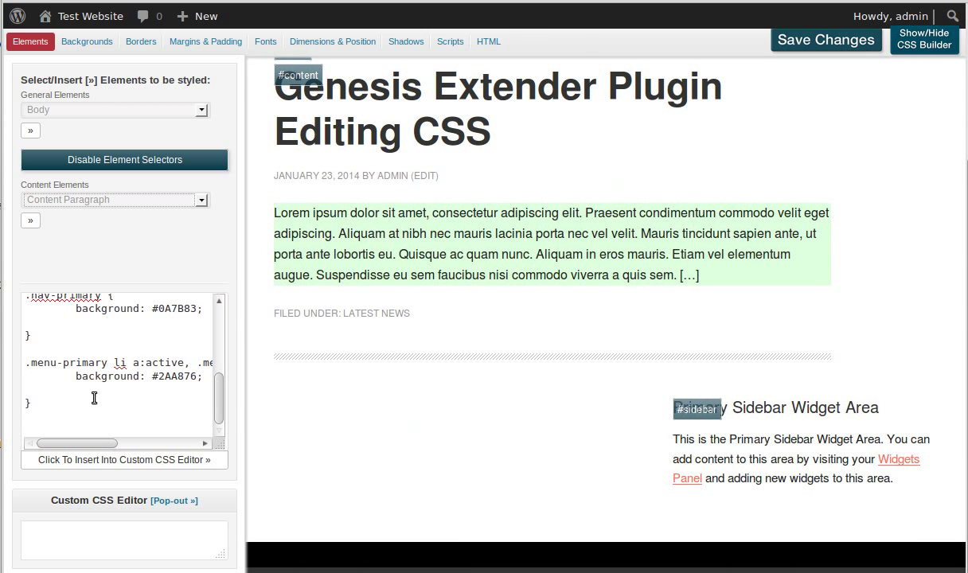
{"action": "left_click", "coordinate": [50, 423]}
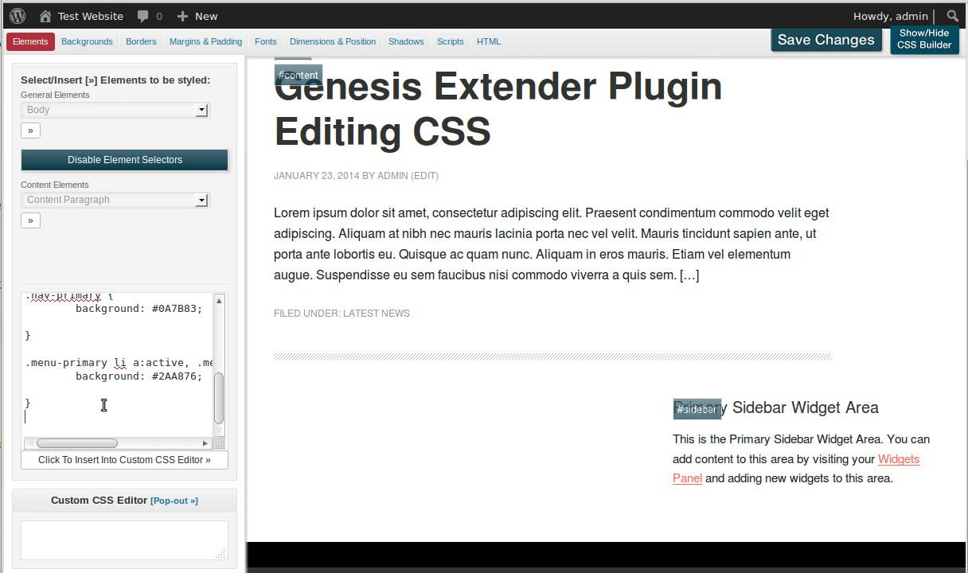
{"action": "left_click", "coordinate": [31, 222]}
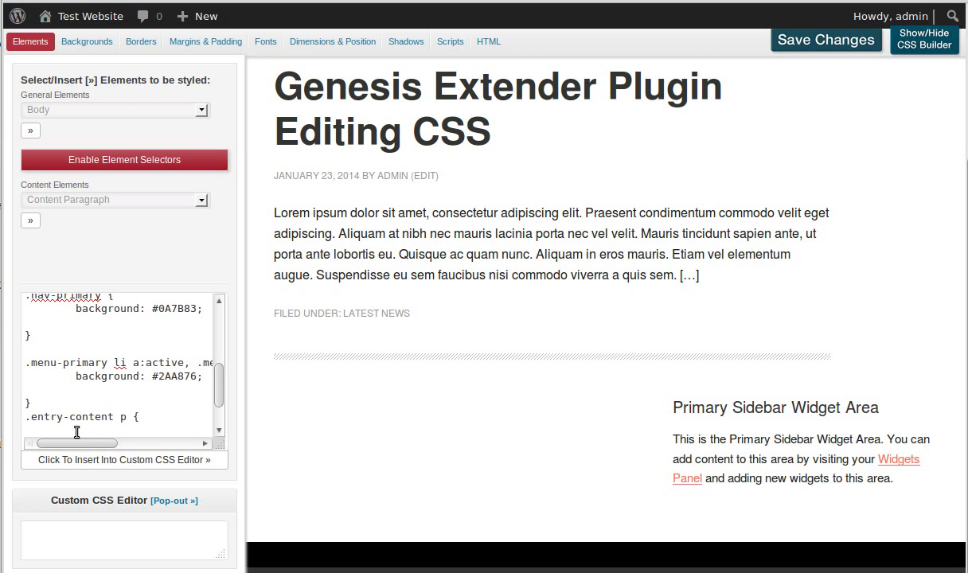
Insert a font size of 18 px into the .entry-content p rule
{"action": "scroll", "coordinate": [135, 426], "scroll_direction": "down", "scroll_amount": 1}
{"action": "scroll", "coordinate": [140, 429], "scroll_direction": "down", "scroll_amount": 1}
{"action": "left_click", "coordinate": [88, 390]}
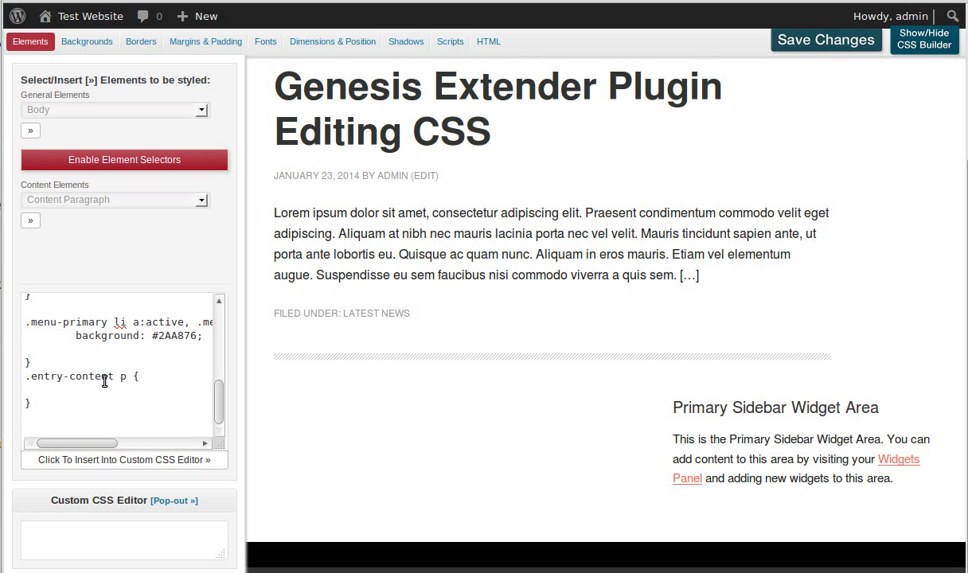
{"action": "left_click", "coordinate": [264, 44]}
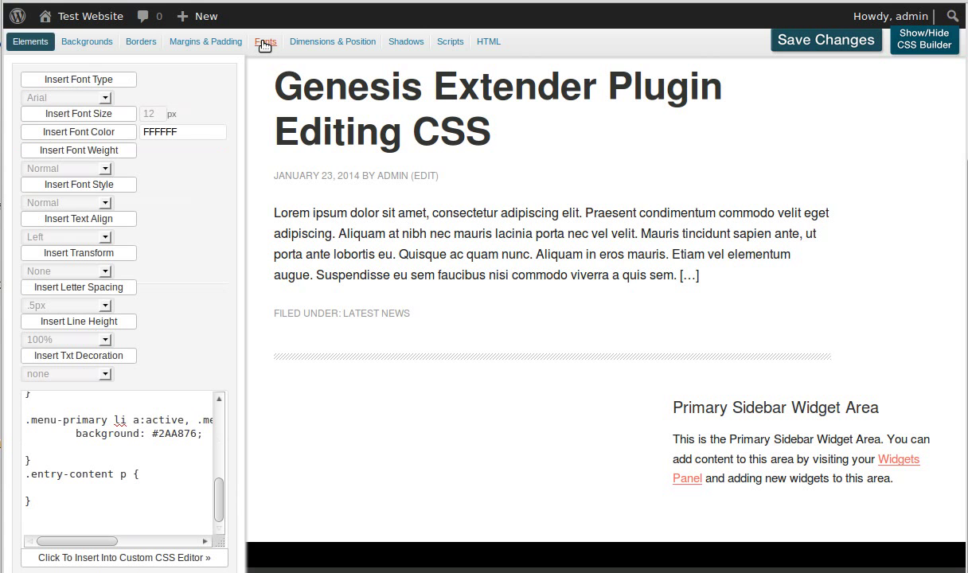
{"action": "double_click", "coordinate": [158, 118]}
{"action": "type", "text": "18"}
{"action": "left_click", "coordinate": [104, 114]}
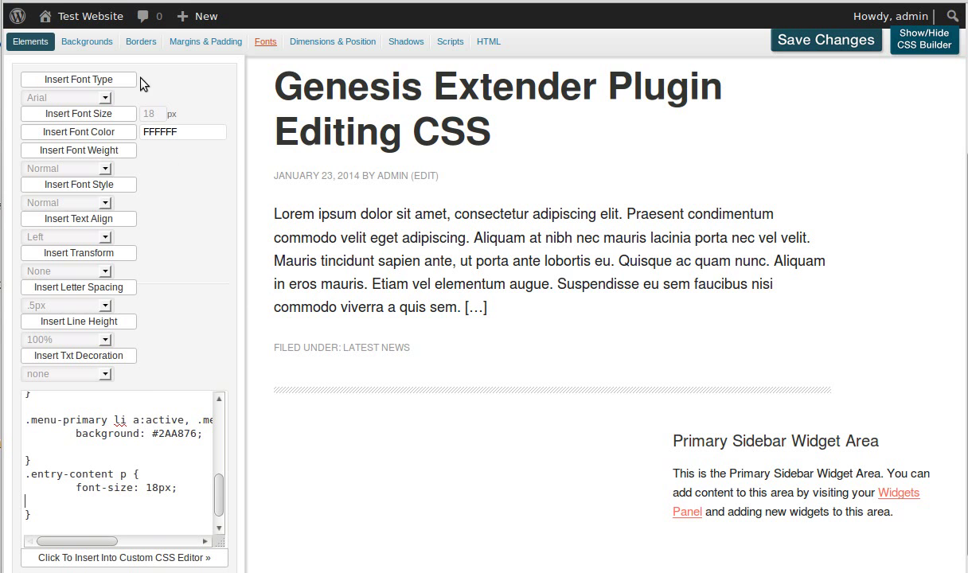
Insert all the built CSS rules into the Custom CSS Editor and save the changes
{"action": "left_click", "coordinate": [30, 41]}
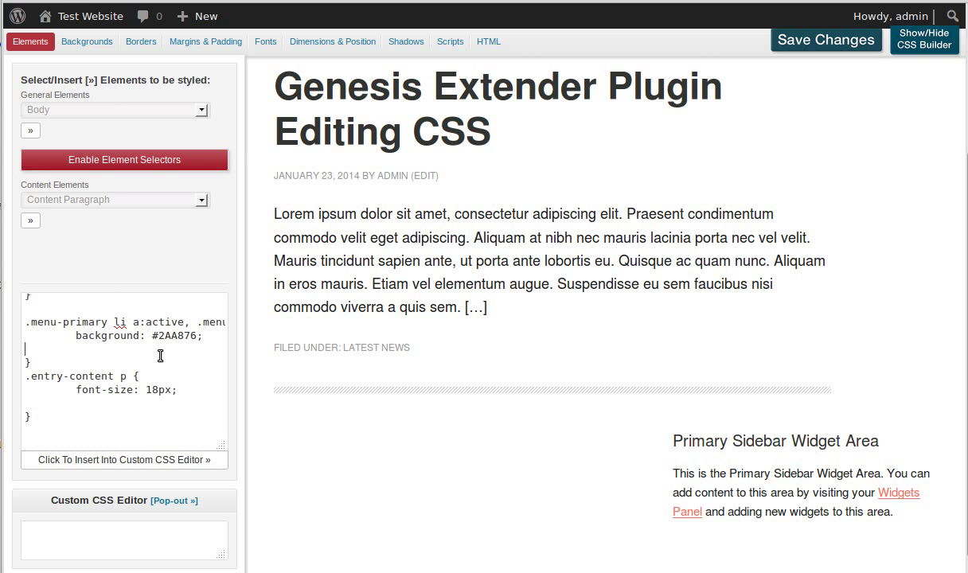
{"action": "left_click", "coordinate": [155, 545]}
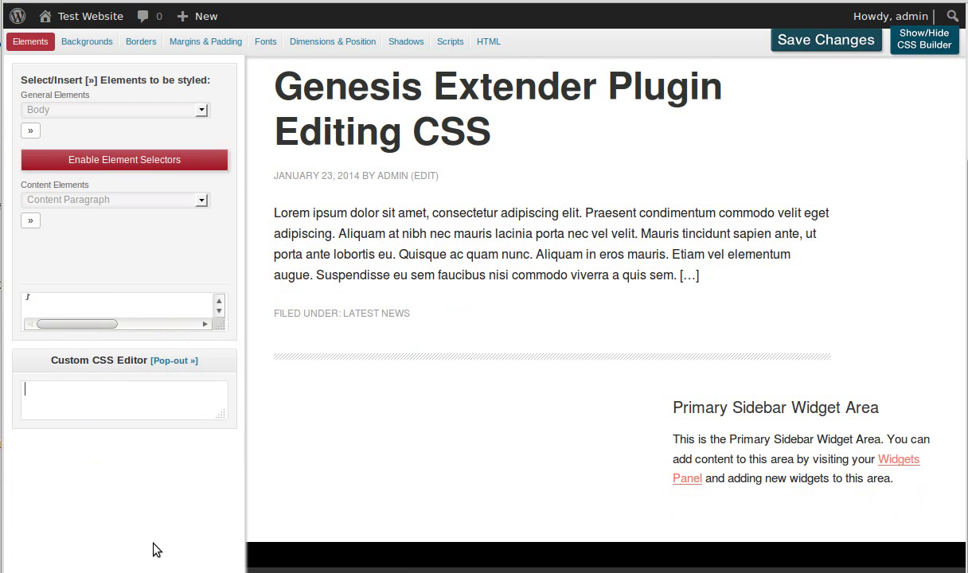
{"action": "left_click", "coordinate": [166, 302]}
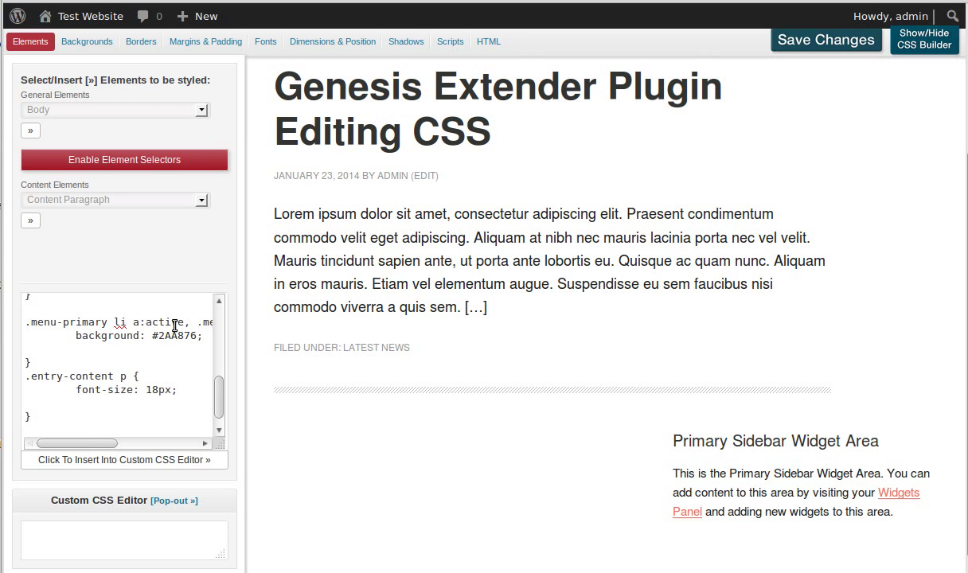
{"action": "left_click_drag", "start_coordinate": [108, 322], "coordinate": [151, 321]}
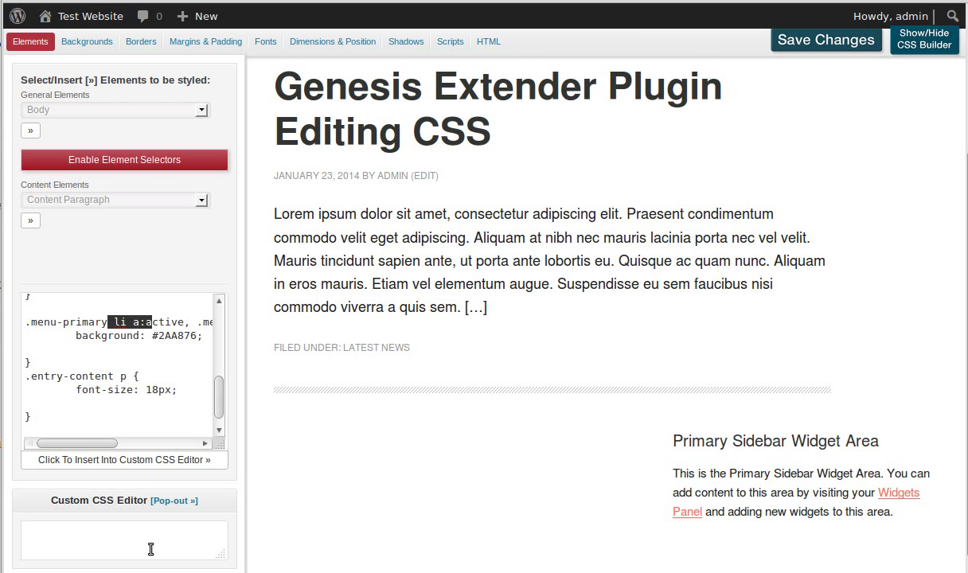
{"action": "left_click", "coordinate": [78, 462]}
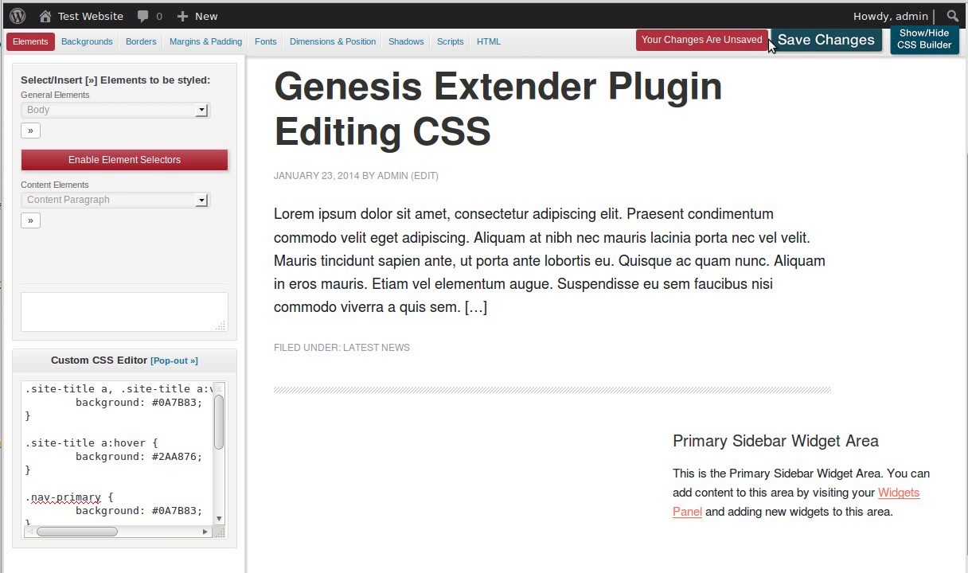
{"action": "left_click", "coordinate": [795, 43]}
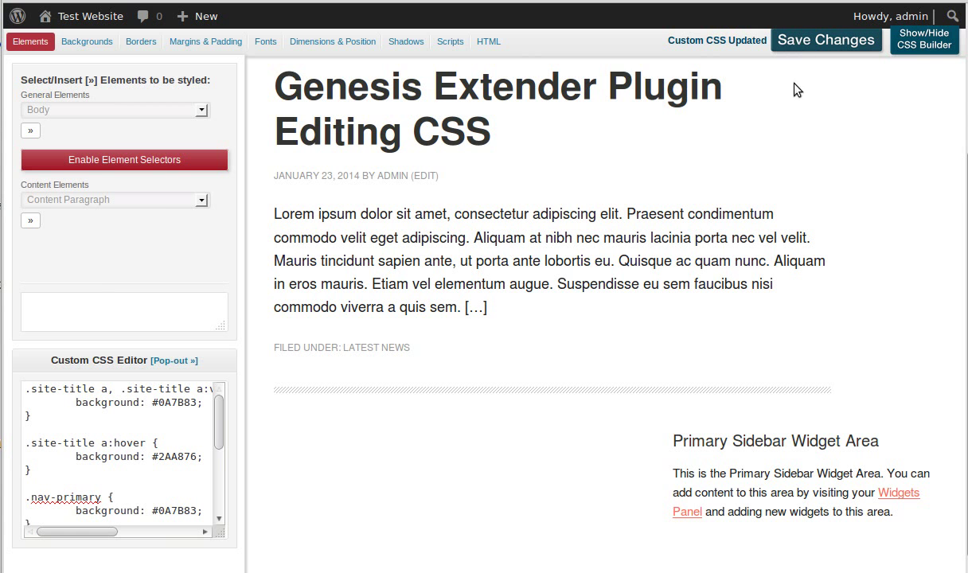
Hide the CSS Builder and check the hover styling of the site title and navigation links on the page
{"action": "left_click", "coordinate": [909, 43]}
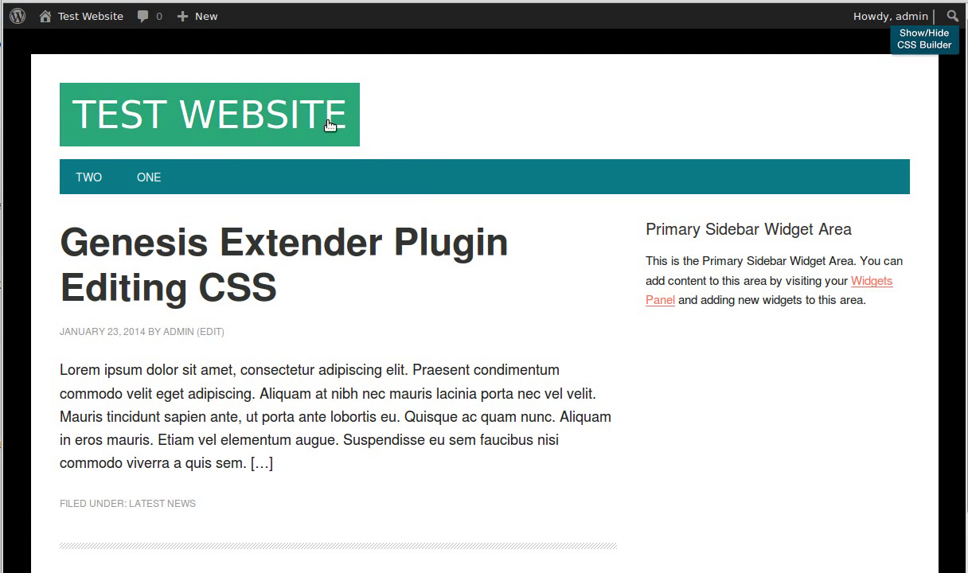
{"action": "left_click", "coordinate": [146, 177]}
{"action": "left_click", "coordinate": [133, 132]}
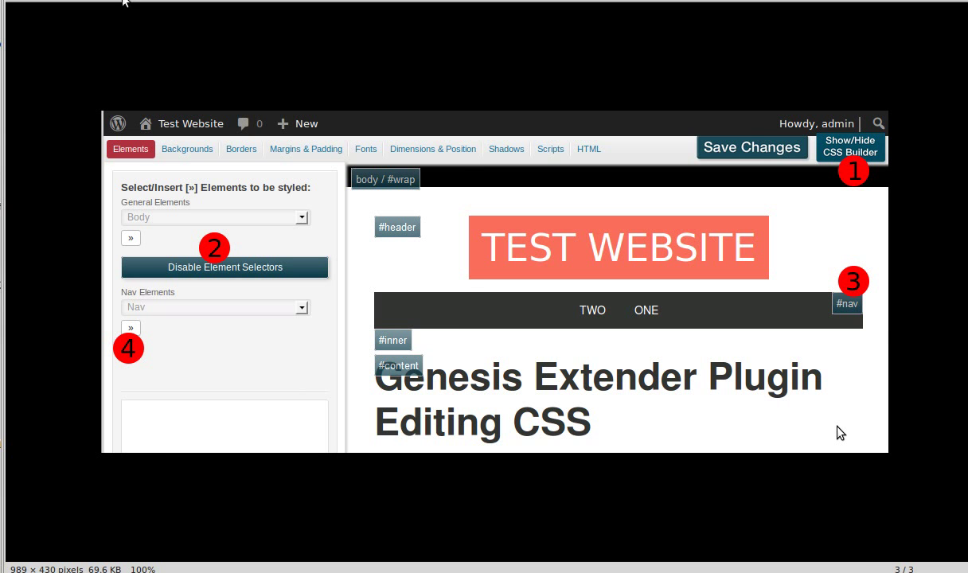
Review the annotated images of the planned changes, the Extender Custom setup and the CSS Builder workflow in the image viewer
{"action": "key", "text": "Right"}
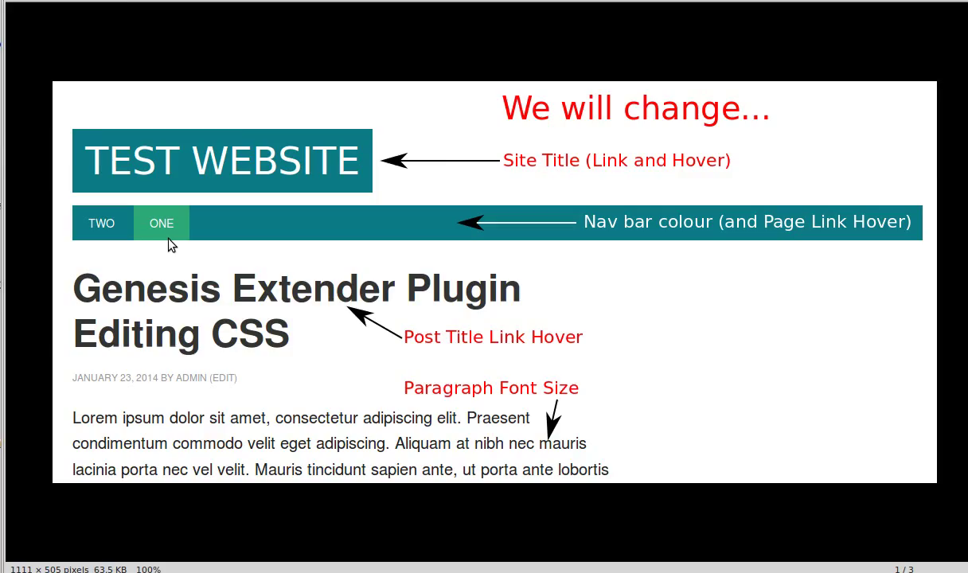
{"action": "key", "text": "Right"}
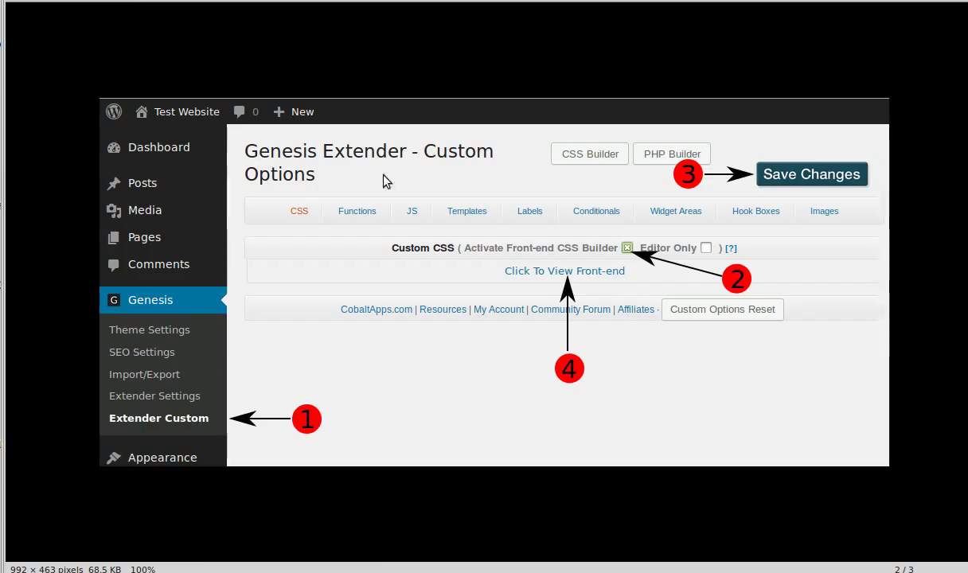
{"action": "key", "text": "Right"}
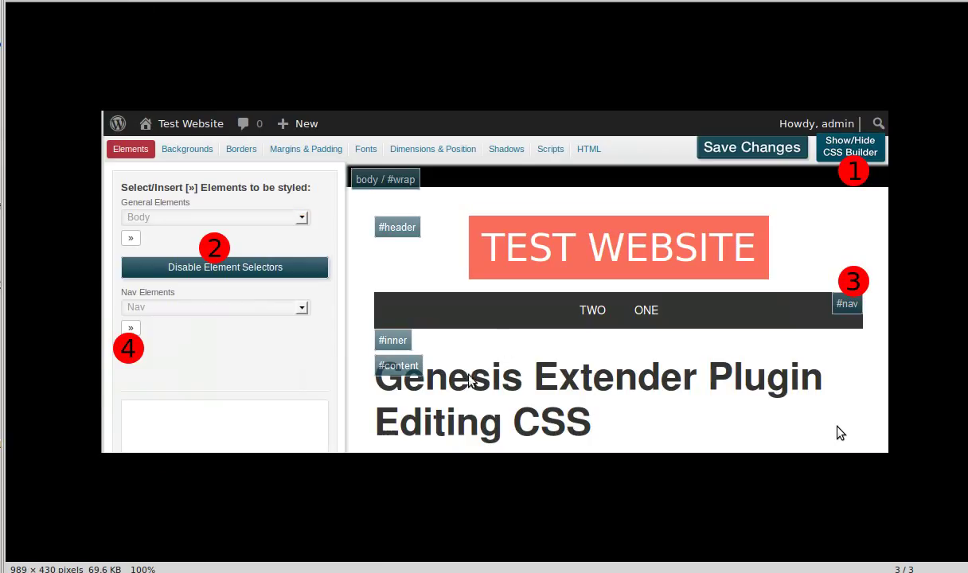